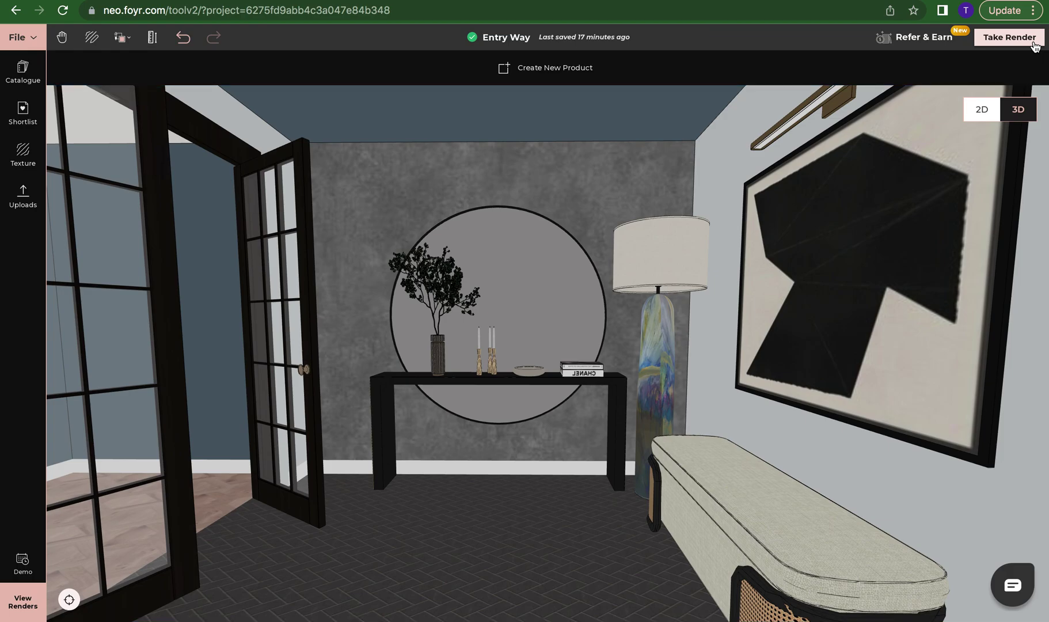
# - Start a render camera, turn it right, and settle the field of view at 45 on the console and mirror
pyautogui.click(1034, 41)
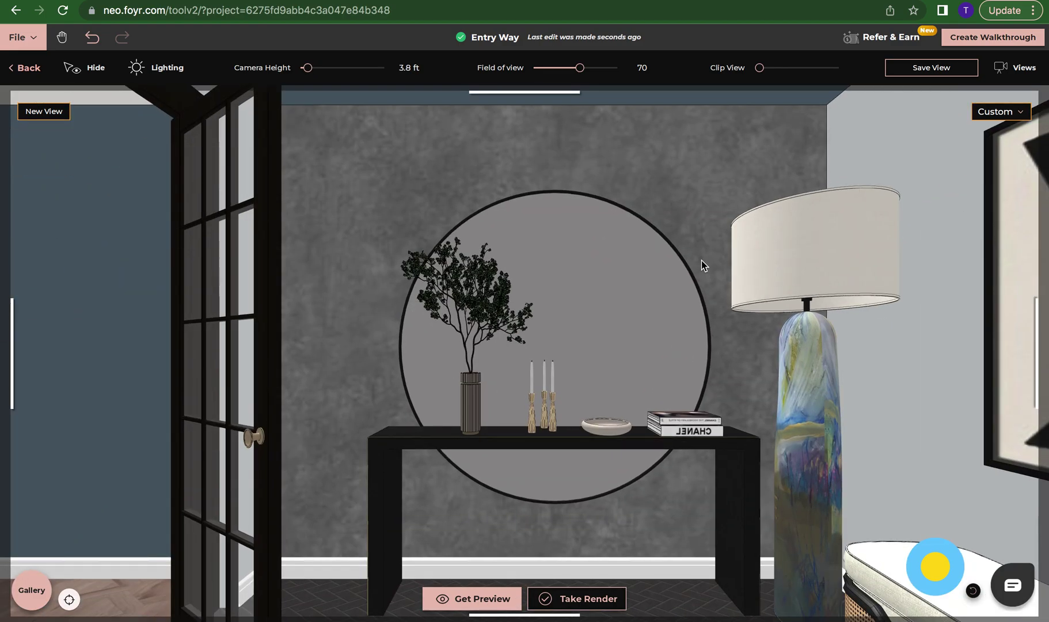
pyautogui.moveTo(701, 265); pyautogui.dragTo(616, 265)
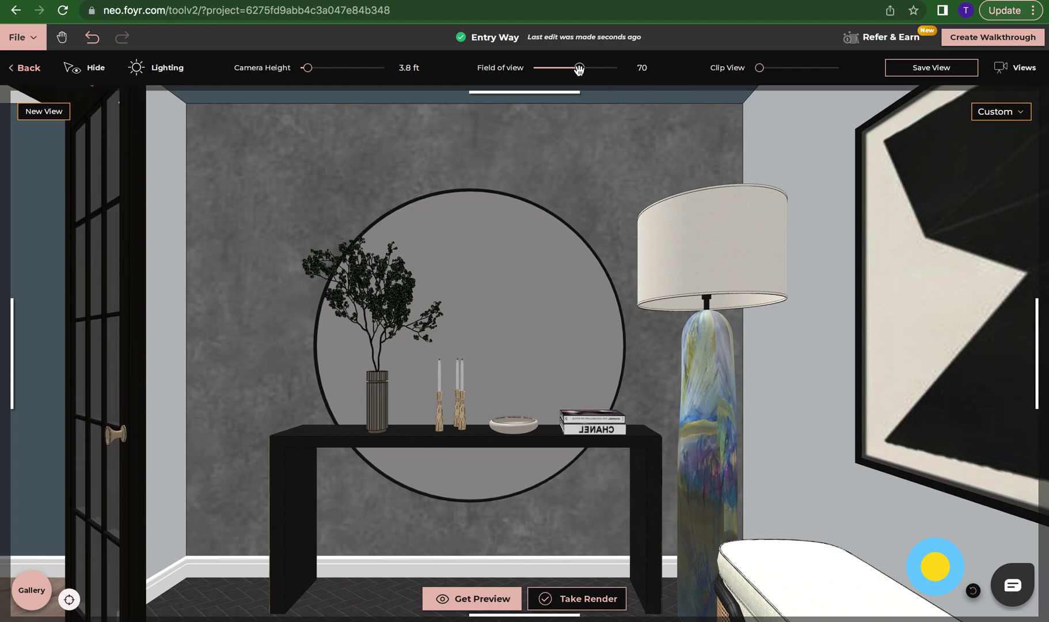
pyautogui.moveTo(579, 69); pyautogui.dragTo(504, 70)
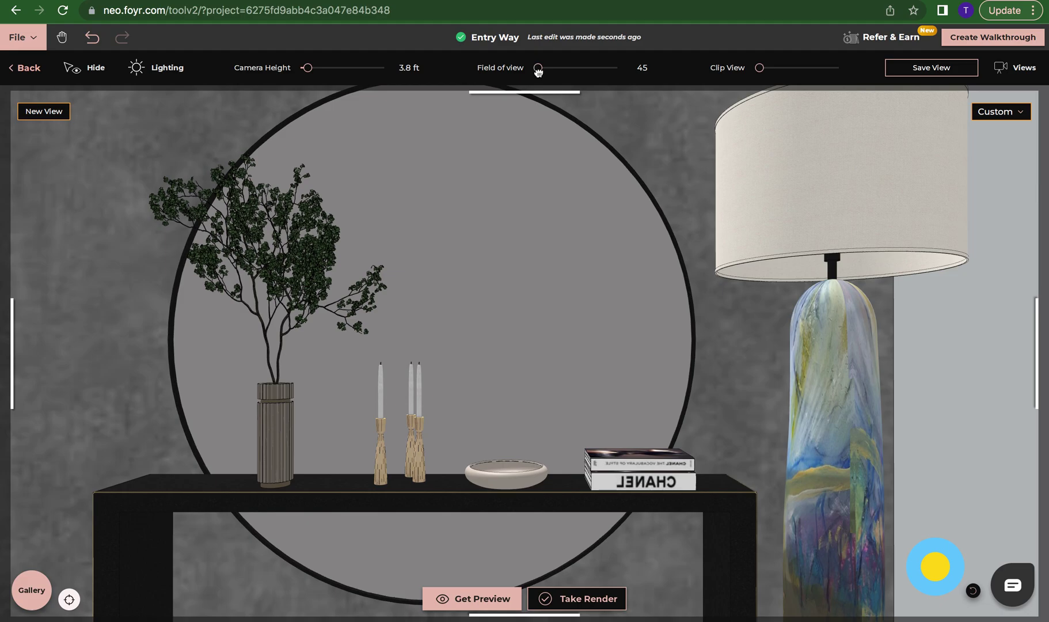
pyautogui.moveTo(538, 68); pyautogui.dragTo(635, 79)
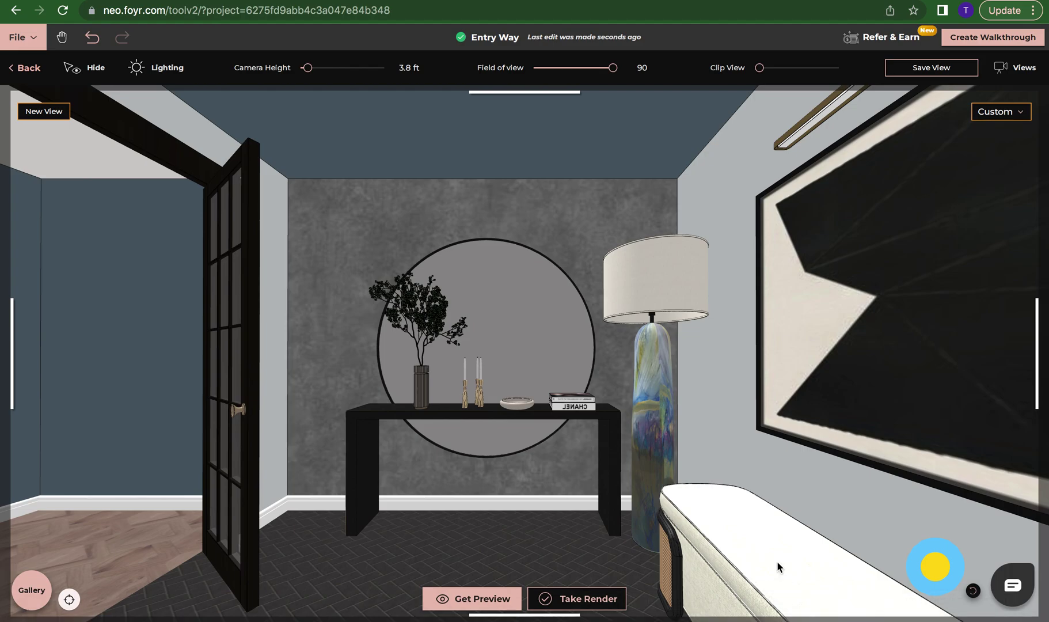
pyautogui.scroll(-3, 502, 387)
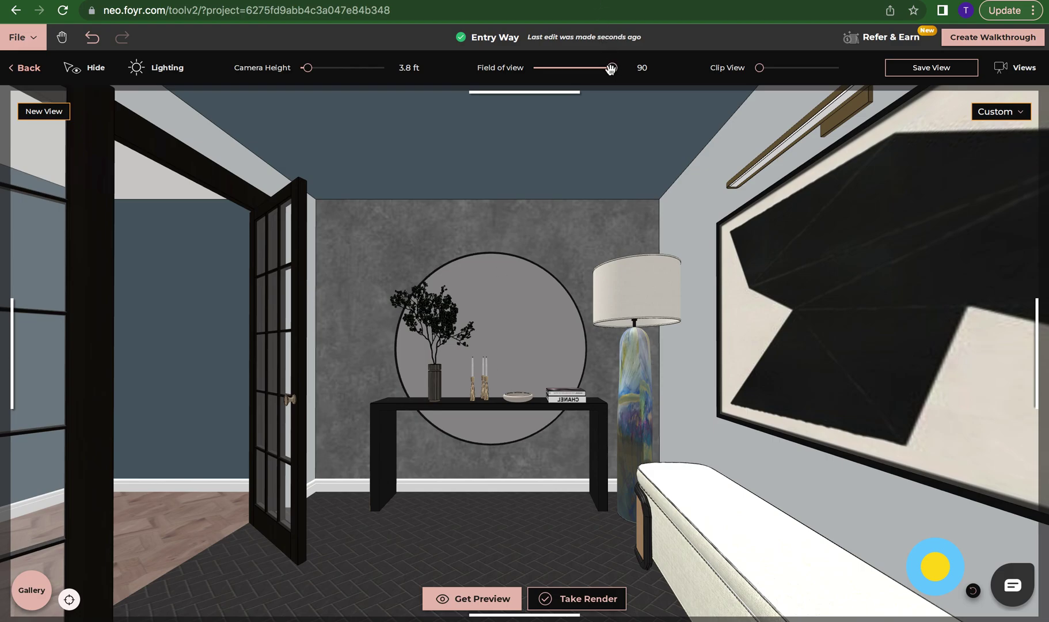
pyautogui.moveTo(613, 67); pyautogui.dragTo(488, 79)
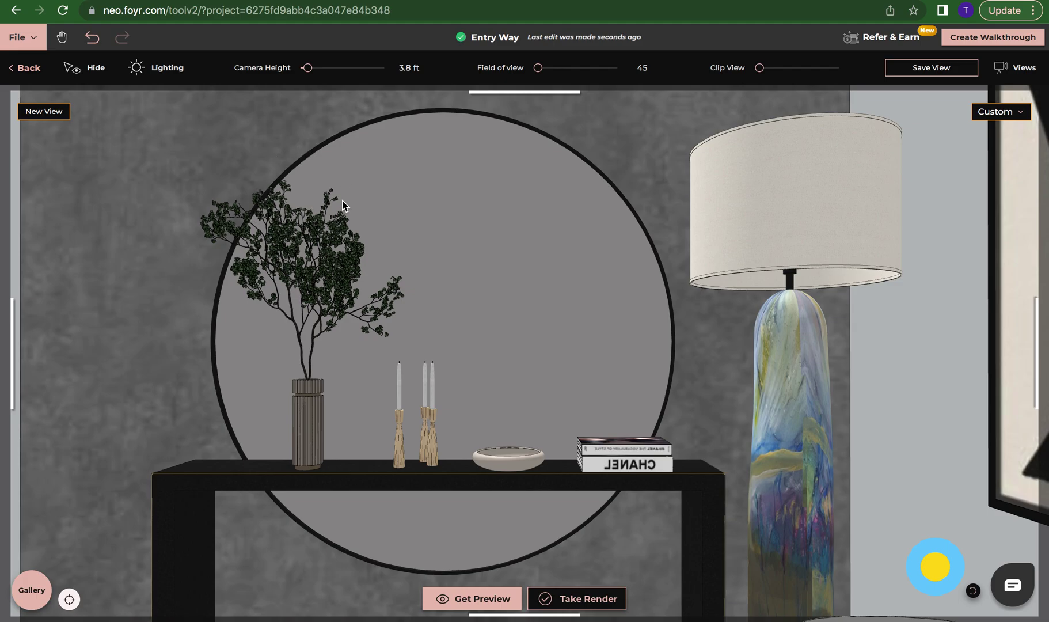
# - Dolly the camera back through the arched French door to a 4 ft height
pyautogui.scroll(-10, 397, 189)
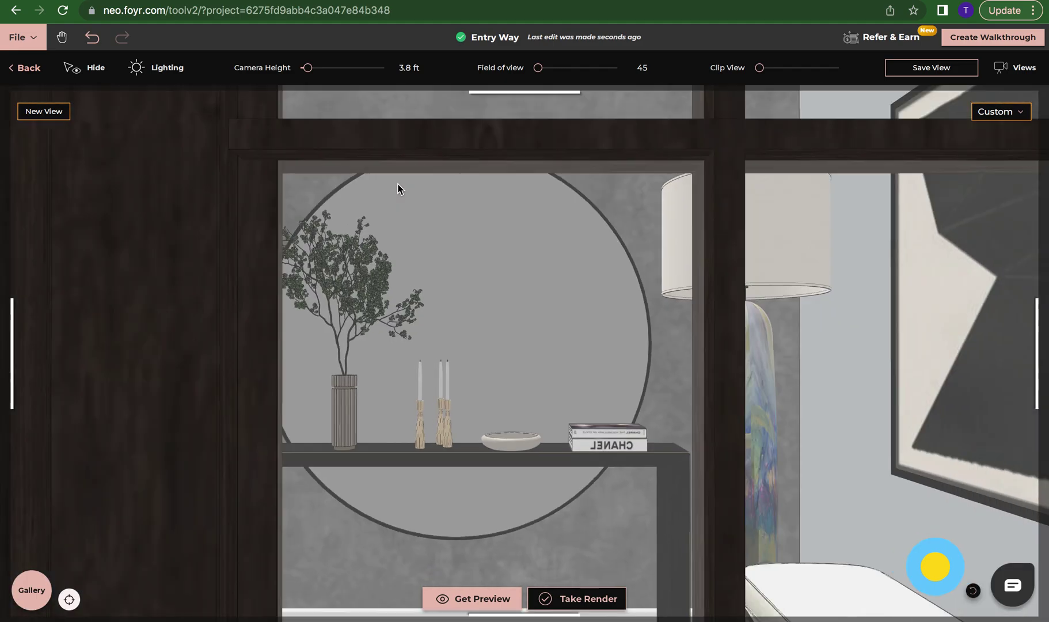
pyautogui.scroll(-3, 397, 189)
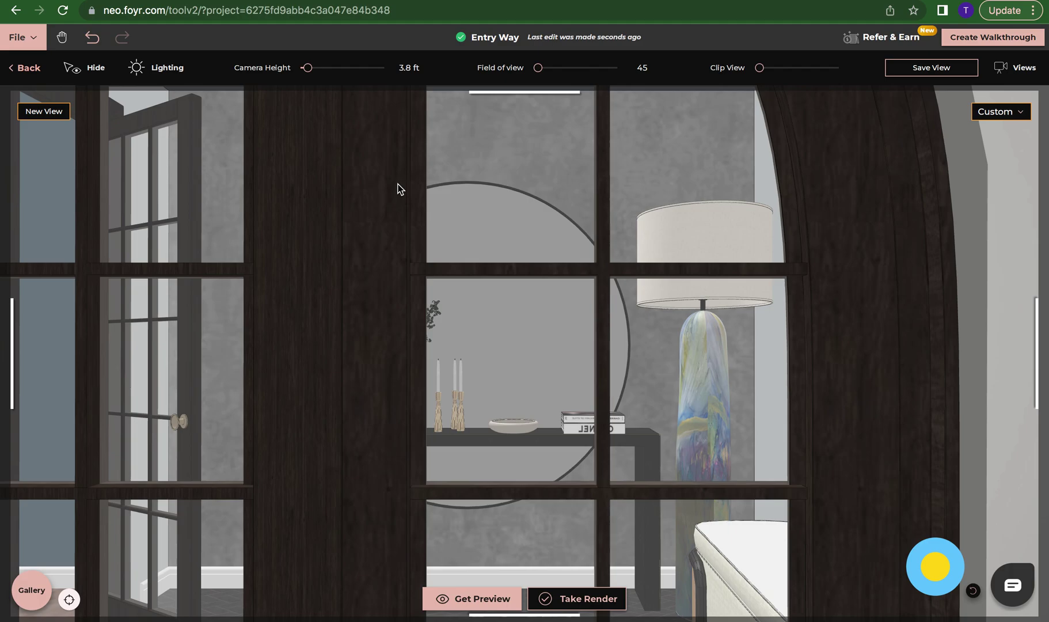
pyautogui.scroll(5, 415, 193)
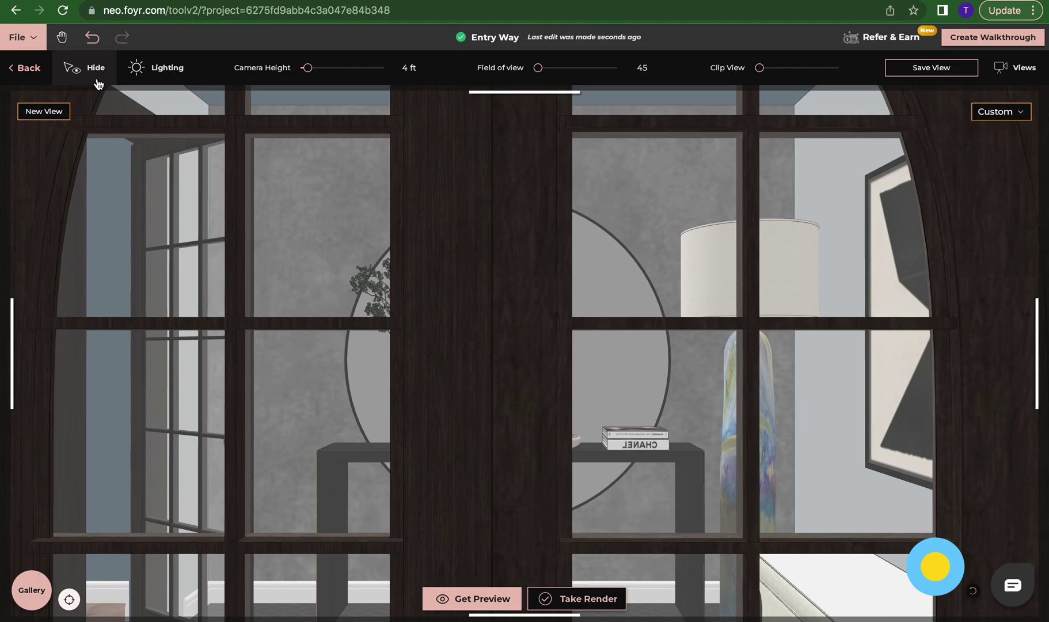
pyautogui.click(98, 84)
pyautogui.click(511, 206)
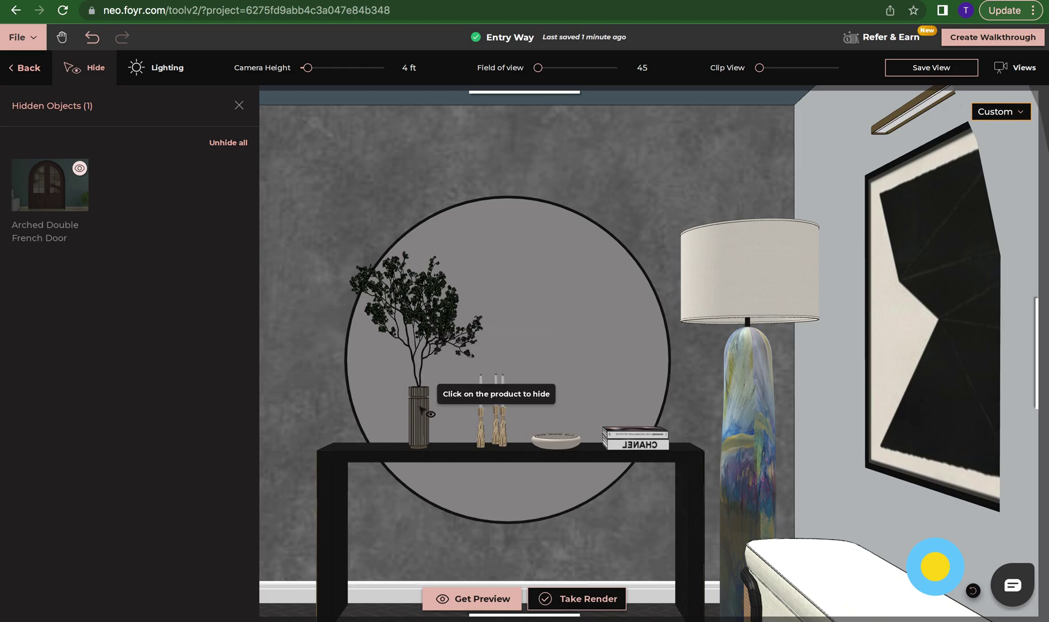
pyautogui.click(426, 409)
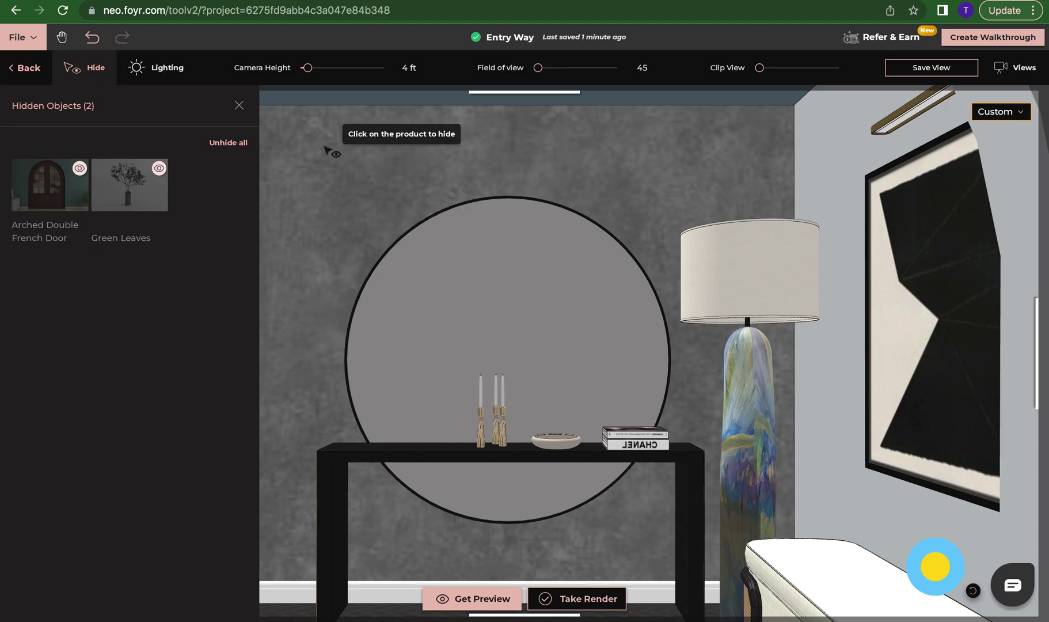
pyautogui.click(227, 144)
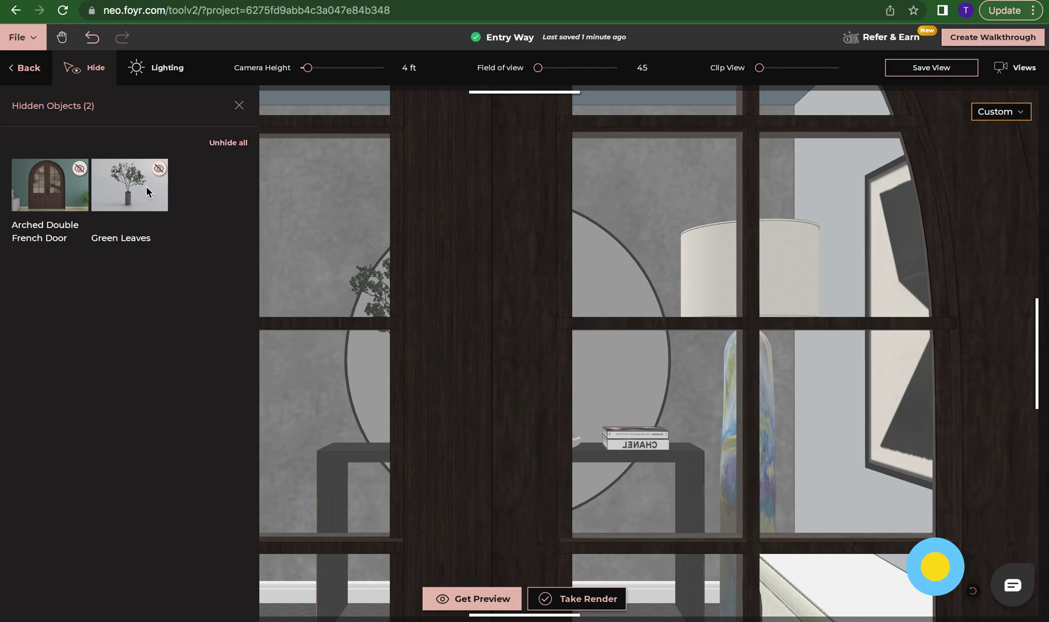
pyautogui.click(235, 111)
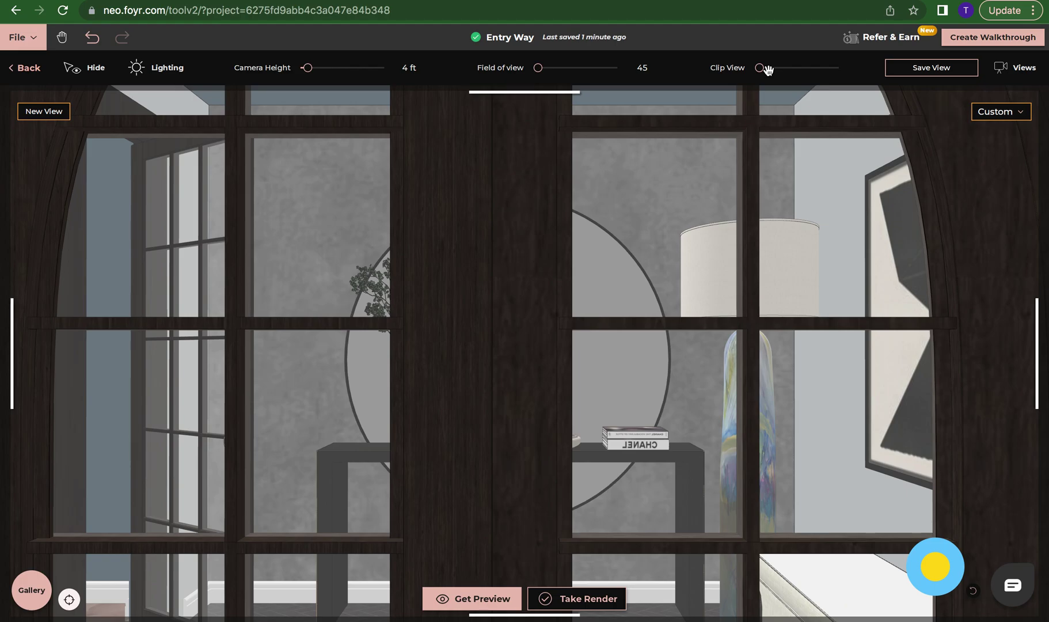
# - Nudge the Clip View slider right until the near arched doors disappear from view
pyautogui.click(766, 69)
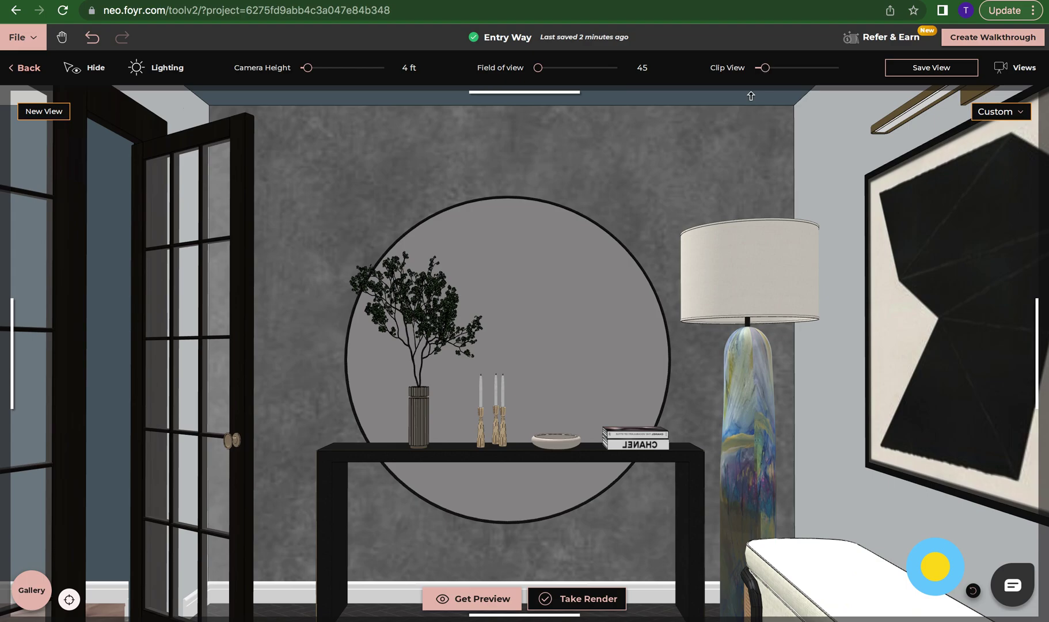
pyautogui.scroll(-3, 677, 166)
pyautogui.scroll(-2, 676, 167)
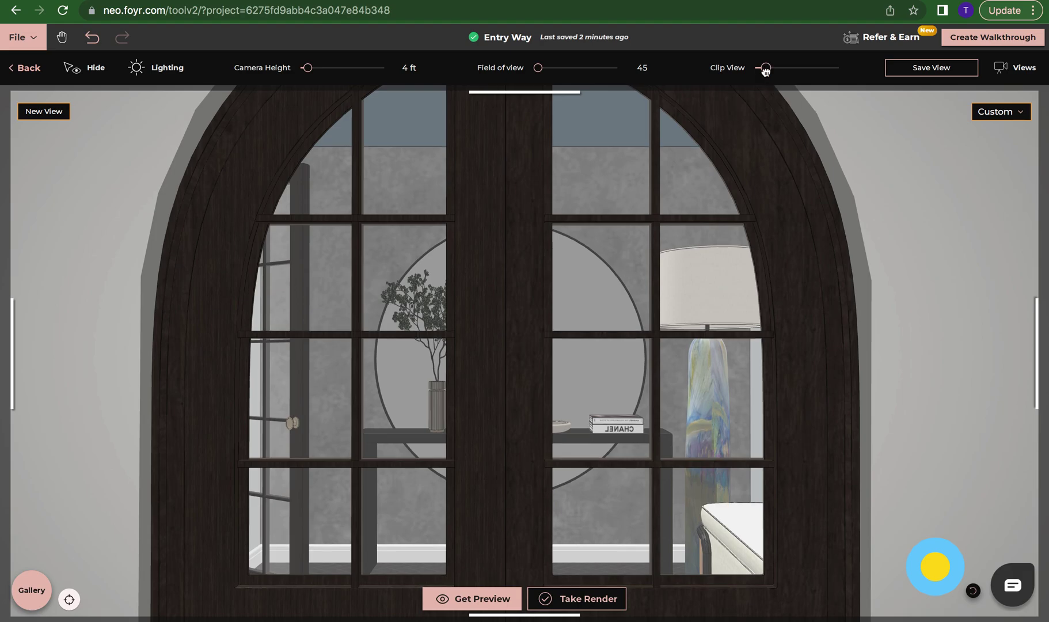
pyautogui.moveTo(765, 69)
pyautogui.mouseDown()
pyautogui.moveTo(780, 70)
pyautogui.moveTo(769, 68)
pyautogui.mouseUp()
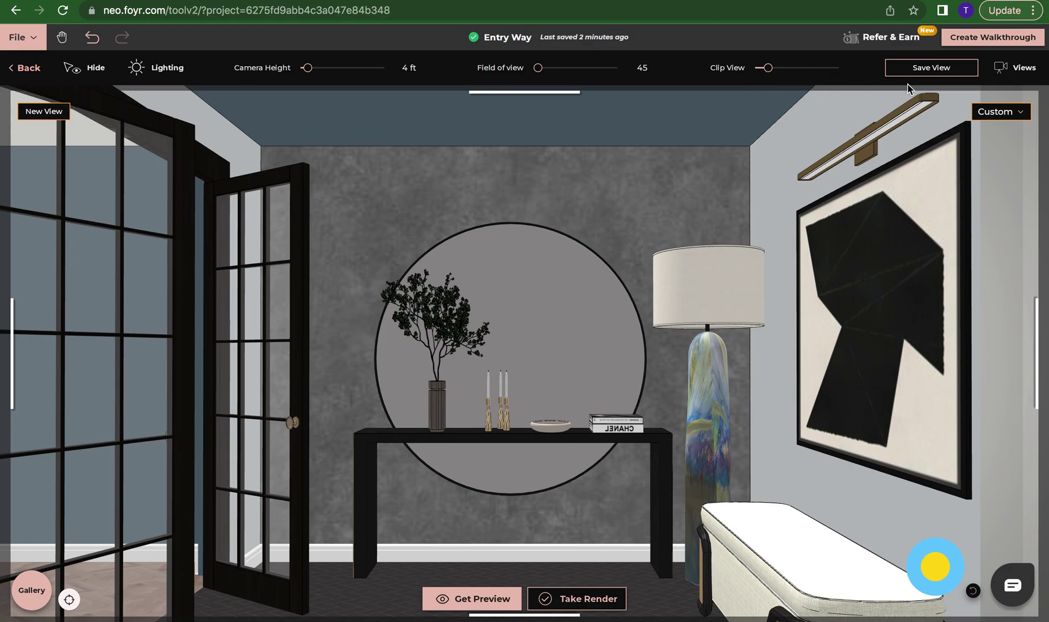
# - Save the current camera framing as a new view named 3
pyautogui.click(920, 75)
pyautogui.click(920, 74)
pyautogui.click(947, 68)
pyautogui.click(922, 109)
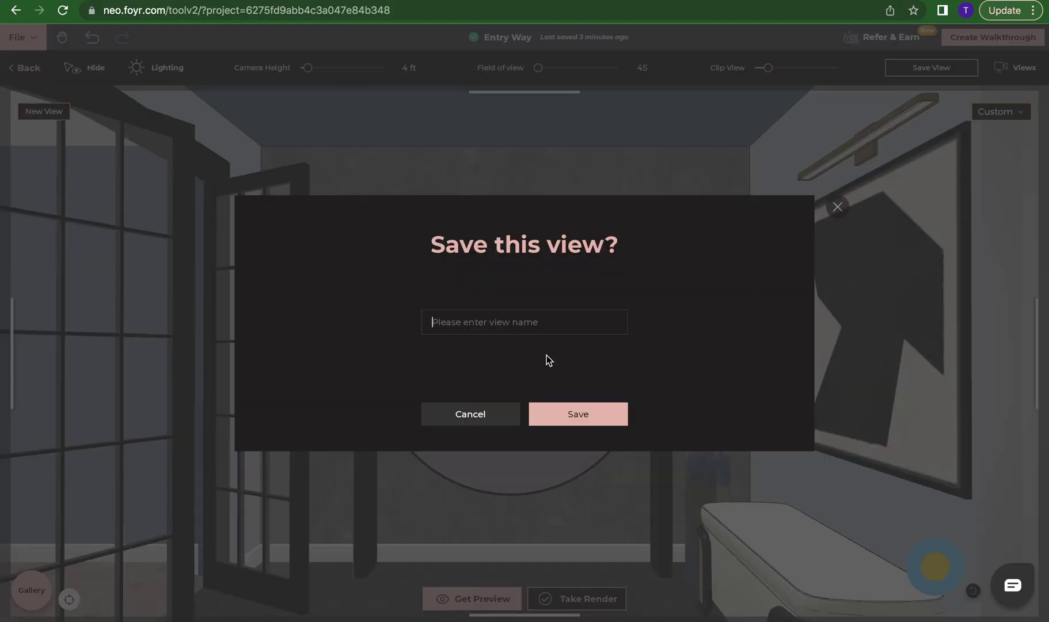
pyautogui.write('3')
pyautogui.click(572, 408)
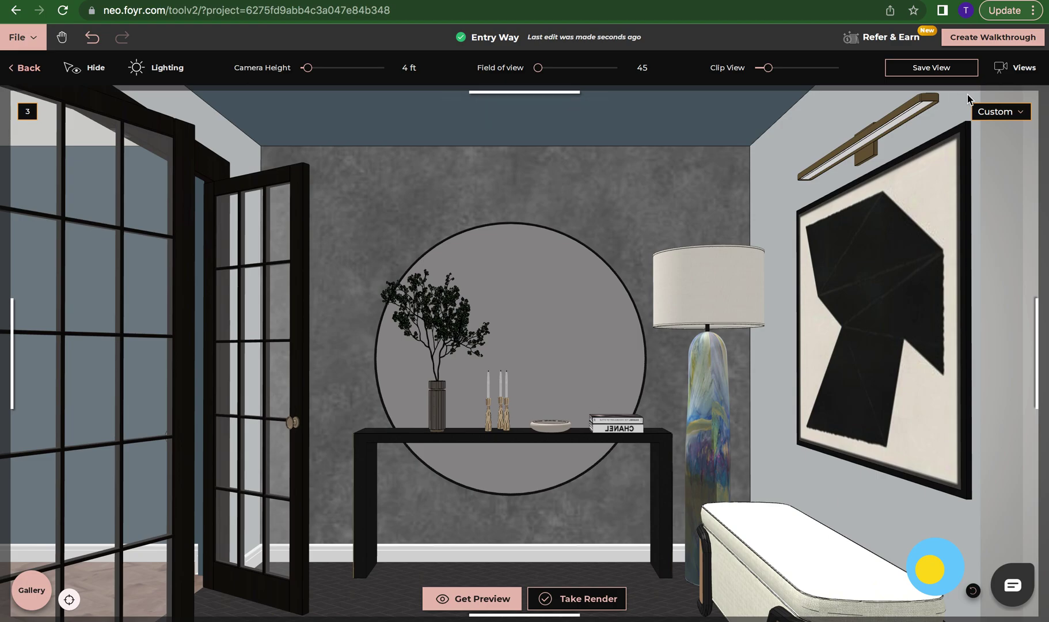
# - Check saved views 2 and 1, then return to view 3
pyautogui.click(1004, 71)
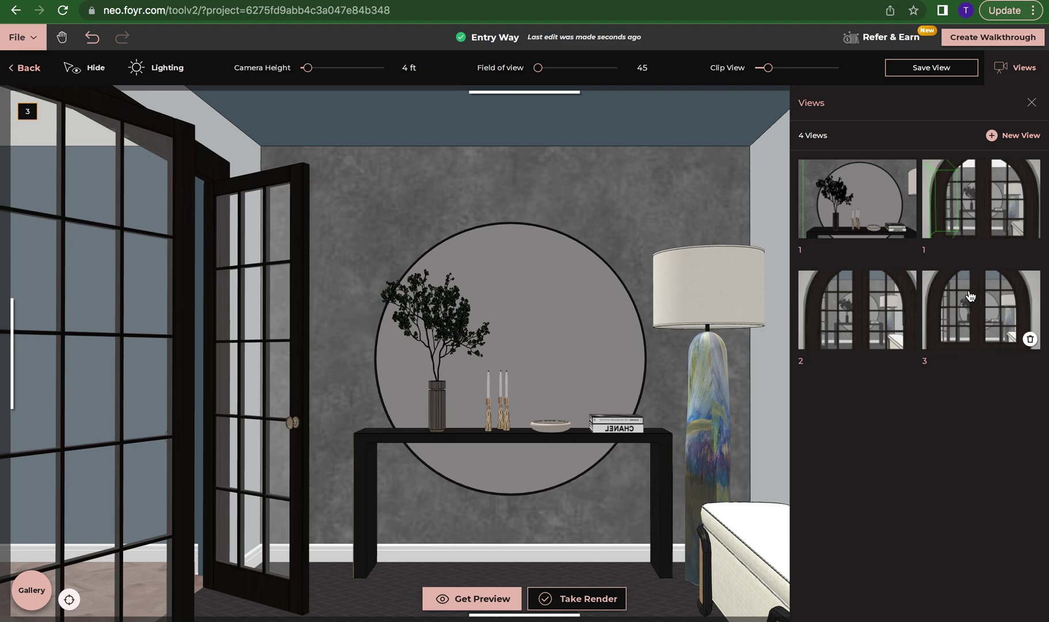
pyautogui.click(887, 314)
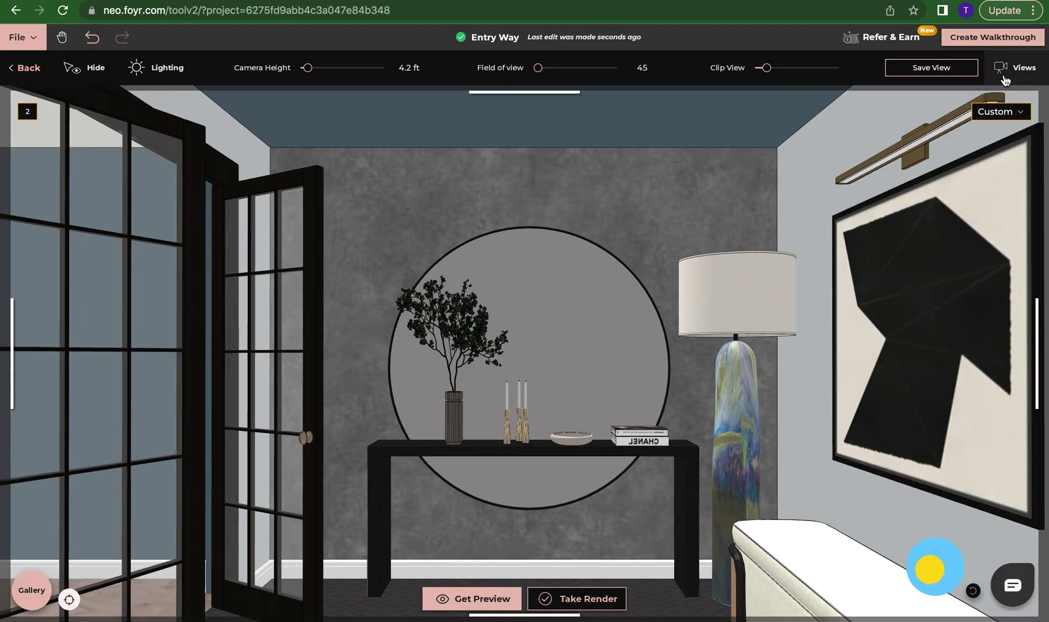
pyautogui.click(1005, 78)
pyautogui.click(983, 230)
pyautogui.click(1021, 69)
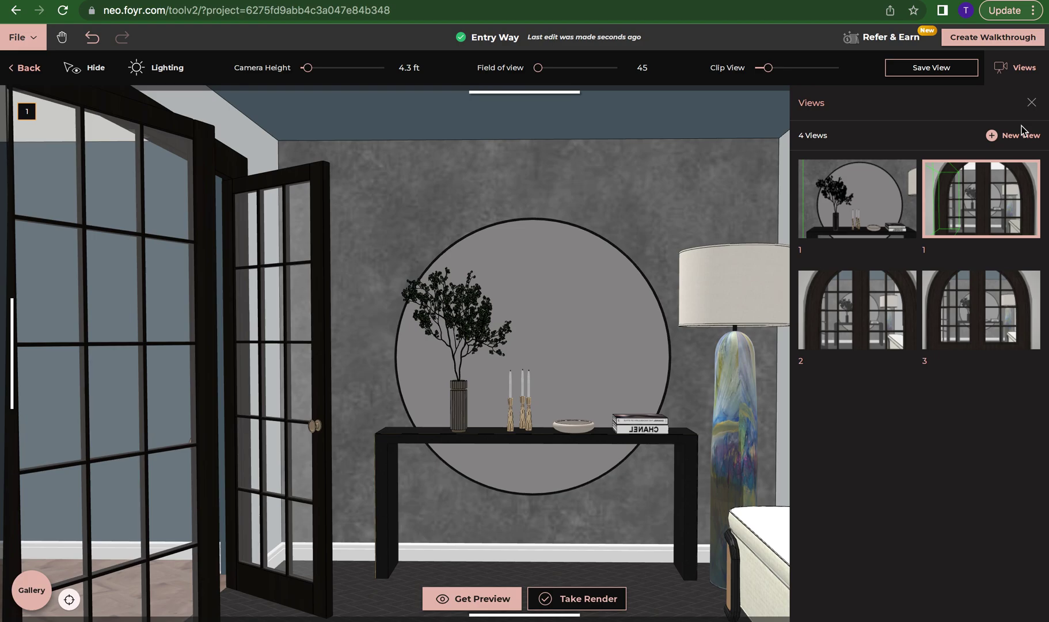
pyautogui.click(981, 275)
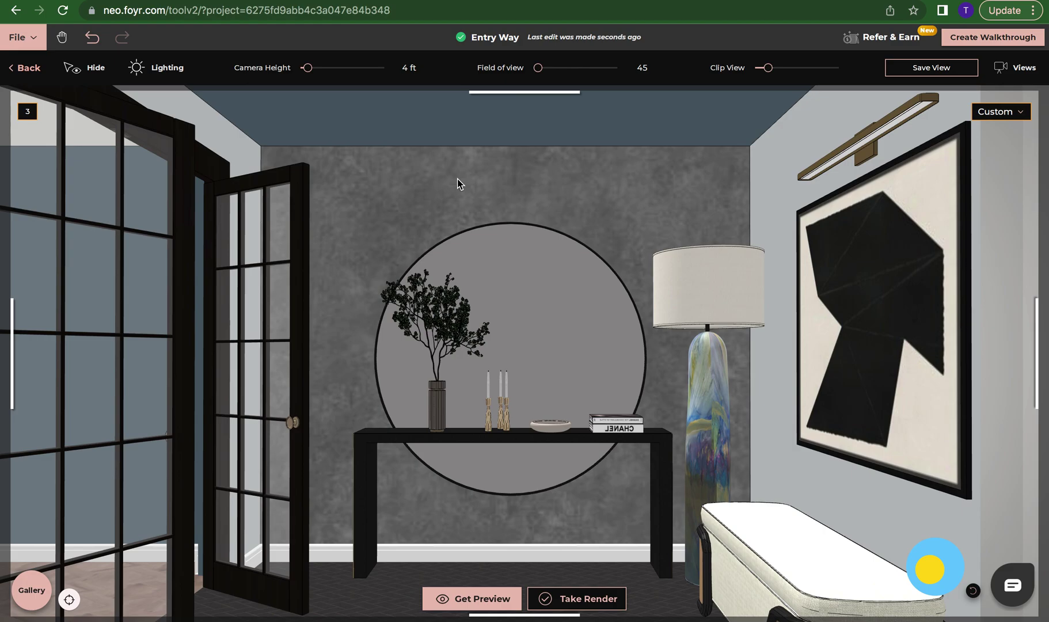
# - Bring the camera height to 3.8 ft so the round mirror and console table fill the frame
pyautogui.moveTo(457, 179); pyautogui.dragTo(444, 270)
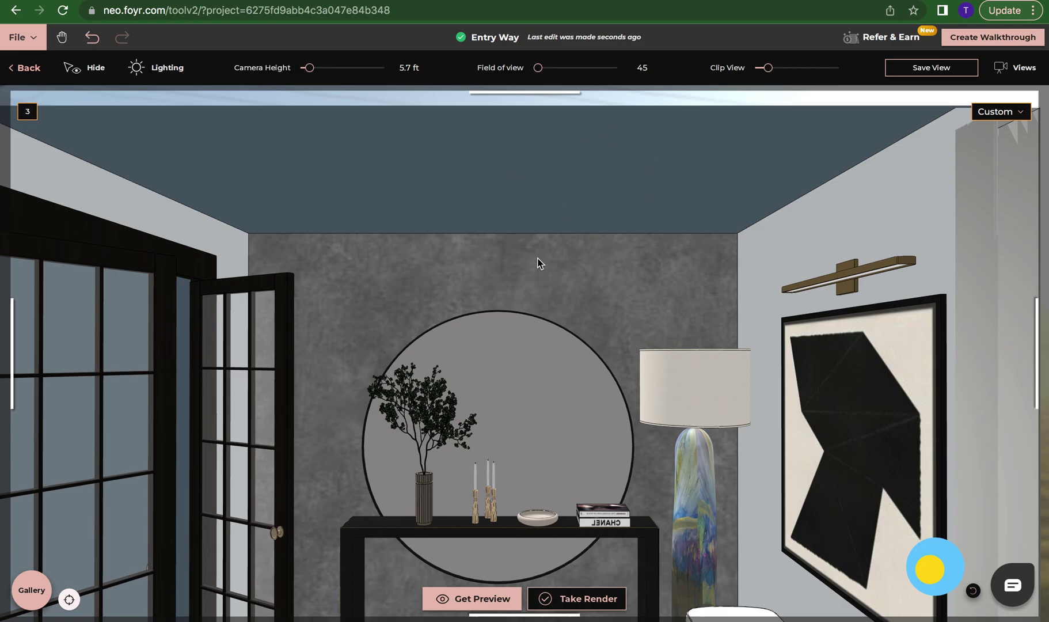
pyautogui.moveTo(542, 290); pyautogui.dragTo(550, 202)
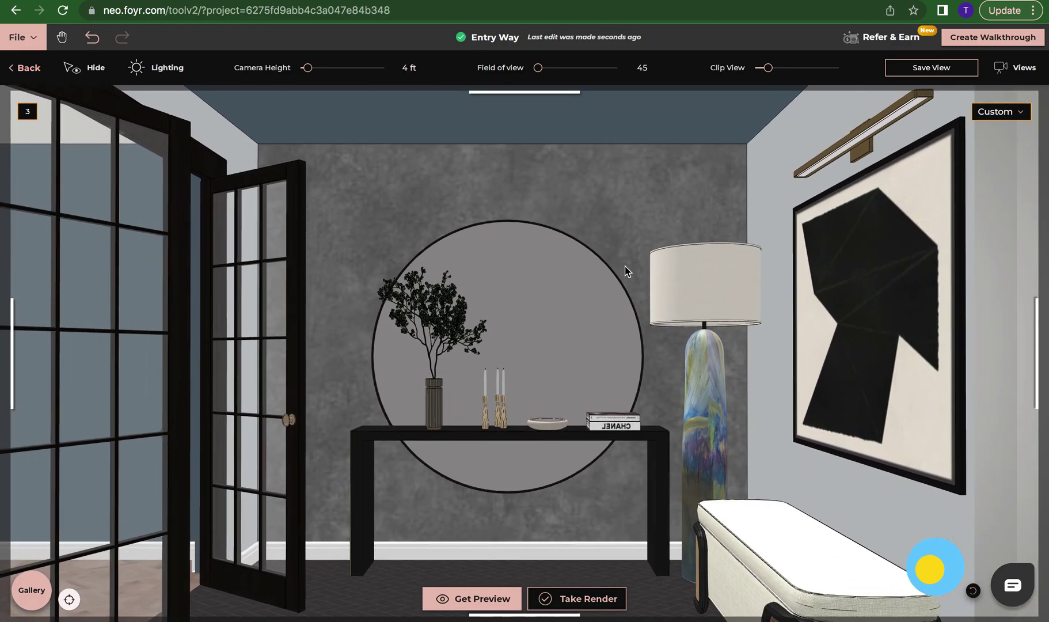
pyautogui.moveTo(626, 250); pyautogui.dragTo(648, 251)
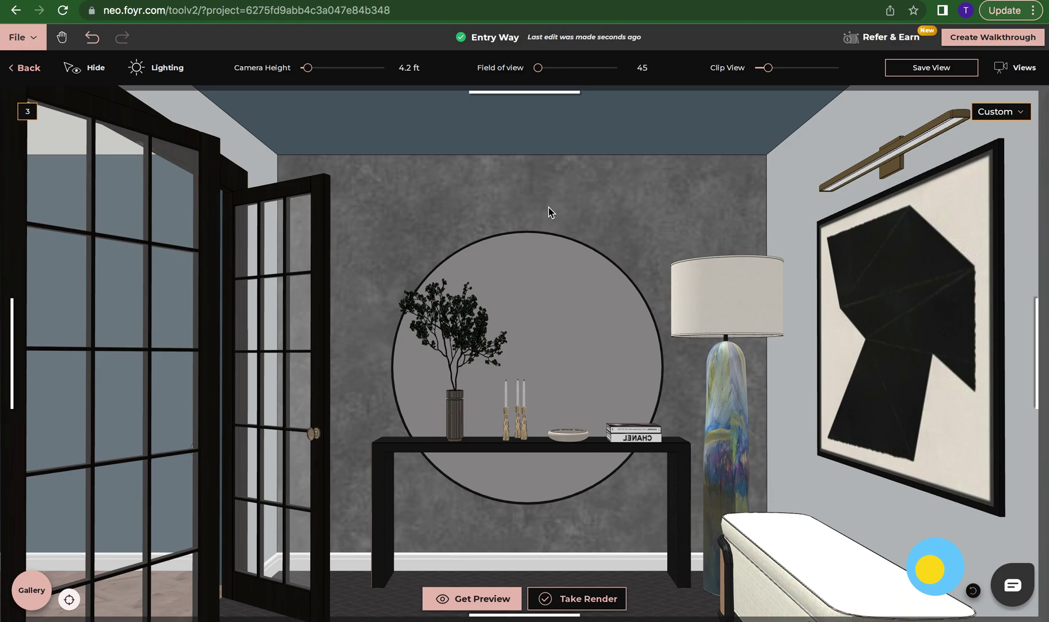
pyautogui.moveTo(550, 211)
pyautogui.mouseDown()
pyautogui.moveTo(546, 180)
pyautogui.moveTo(553, 193)
pyautogui.mouseUp()
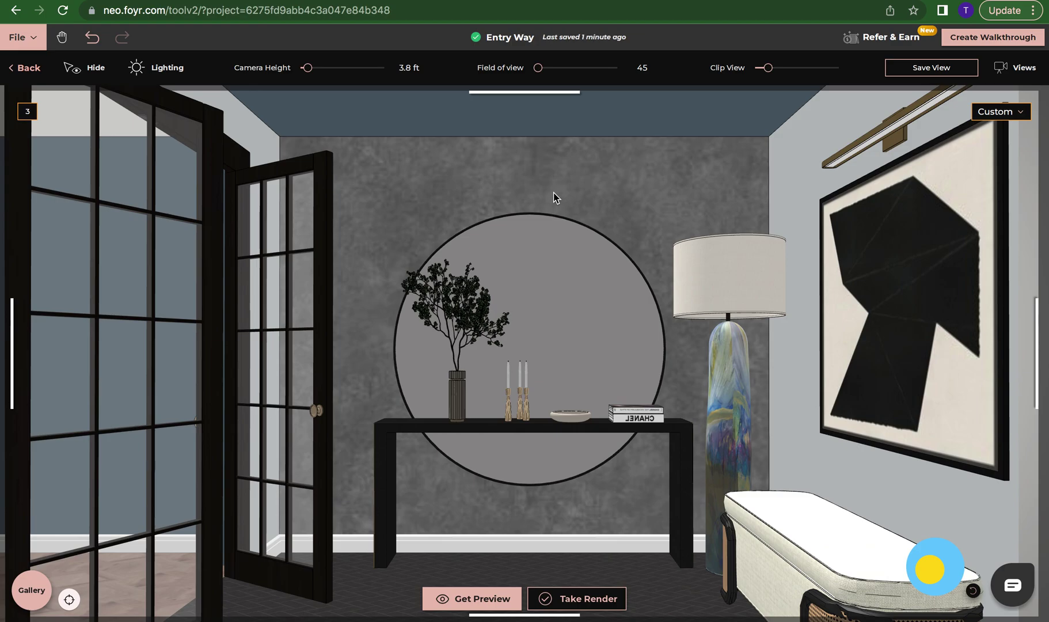
pyautogui.moveTo(554, 193); pyautogui.dragTo(555, 191)
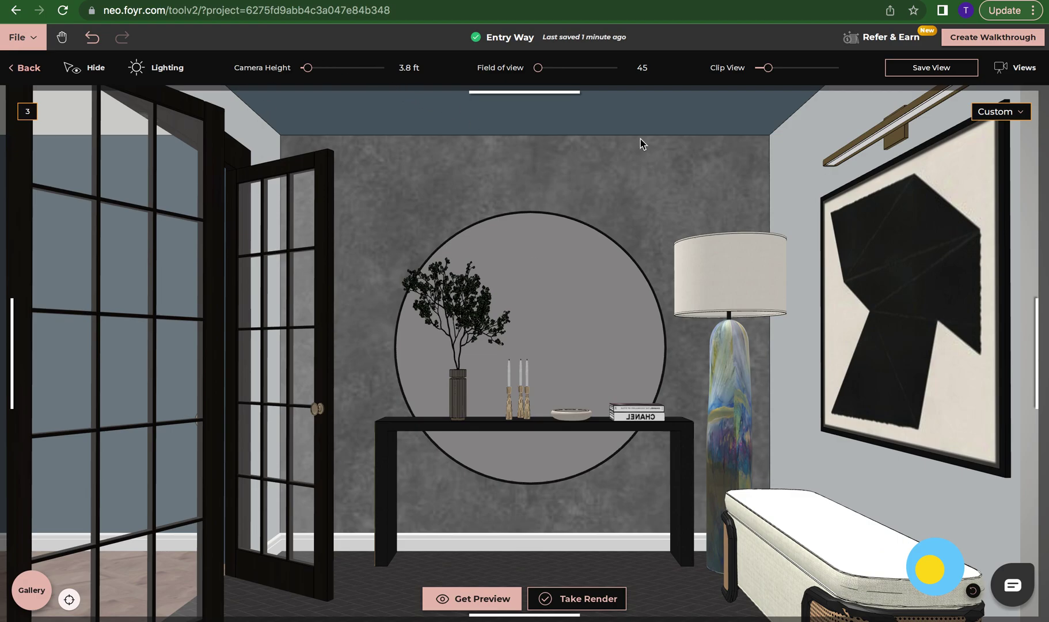
# - Overwrite view 3 with the 3.8 ft camera height and 45 field of view
pyautogui.click(907, 76)
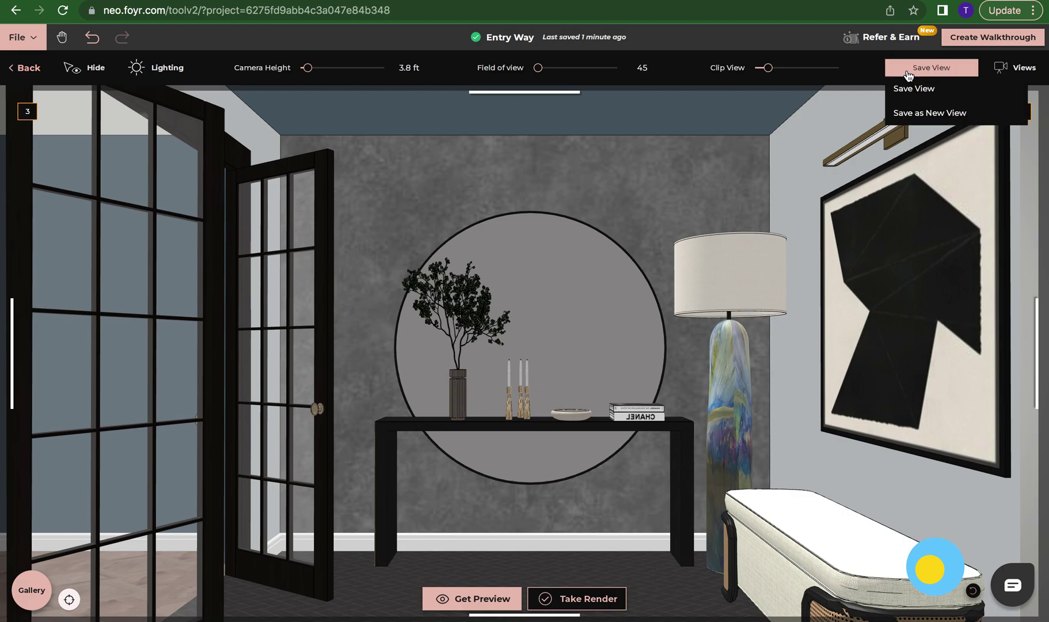
pyautogui.click(908, 75)
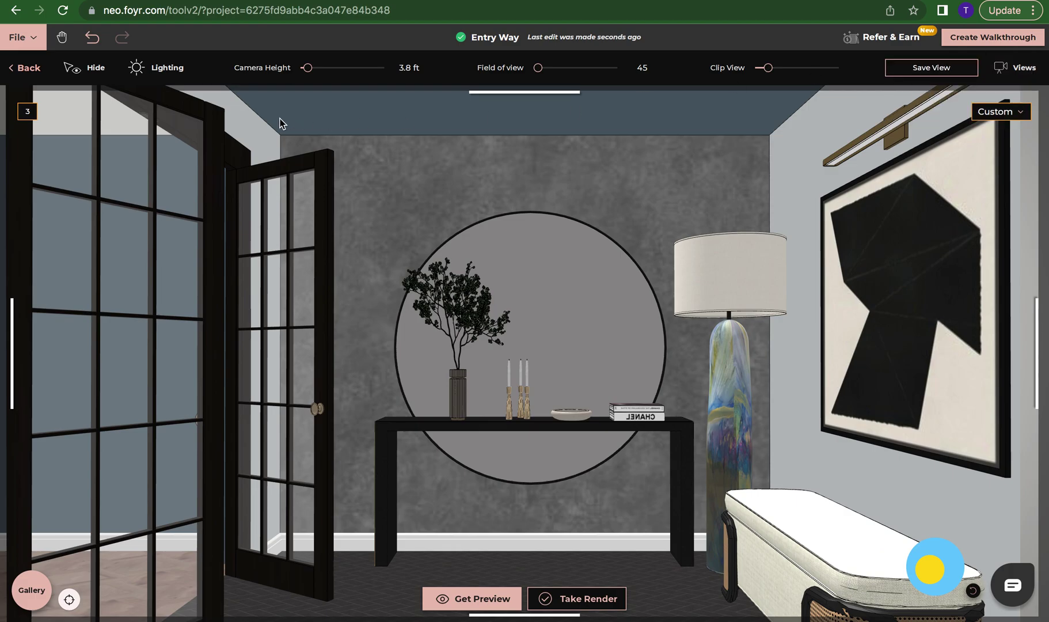
# - Browse the Evening and Night lighting presets, then return to the Day presets
pyautogui.click(167, 68)
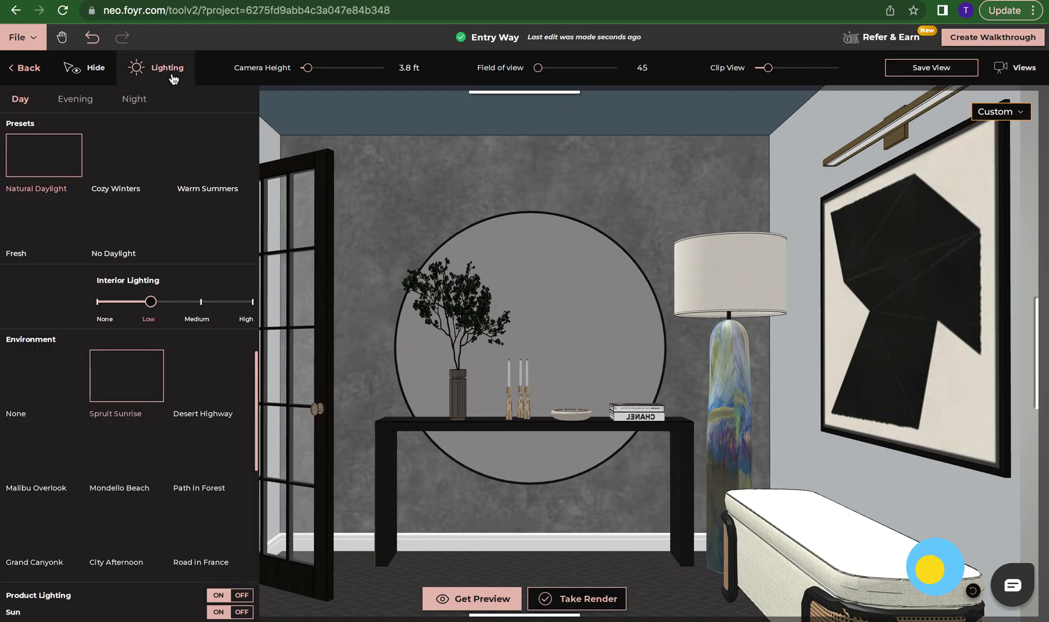
pyautogui.click(75, 99)
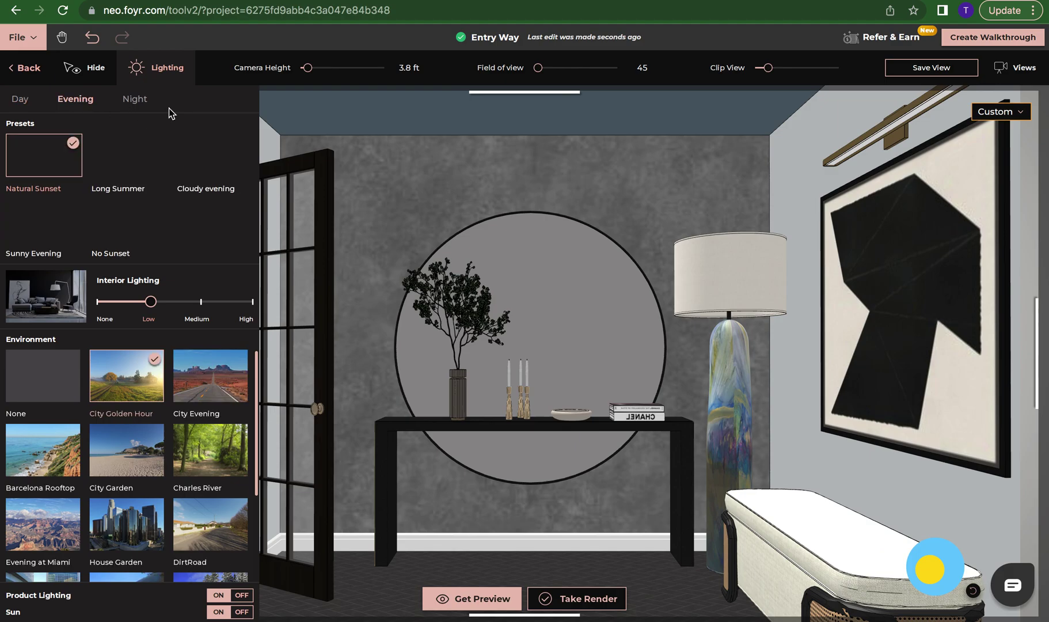
pyautogui.click(137, 99)
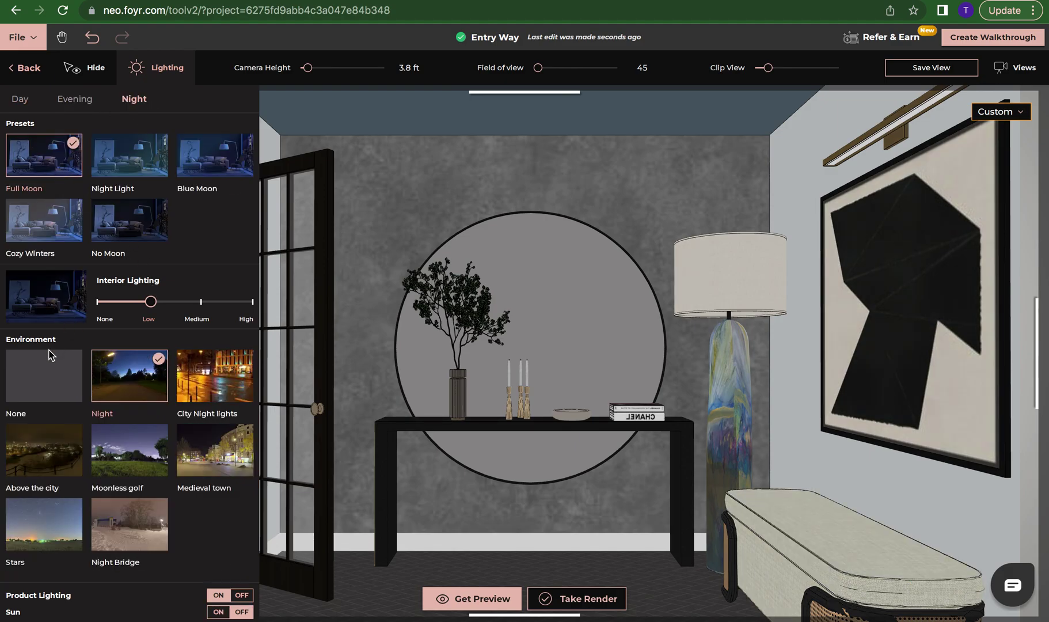
pyautogui.click(19, 110)
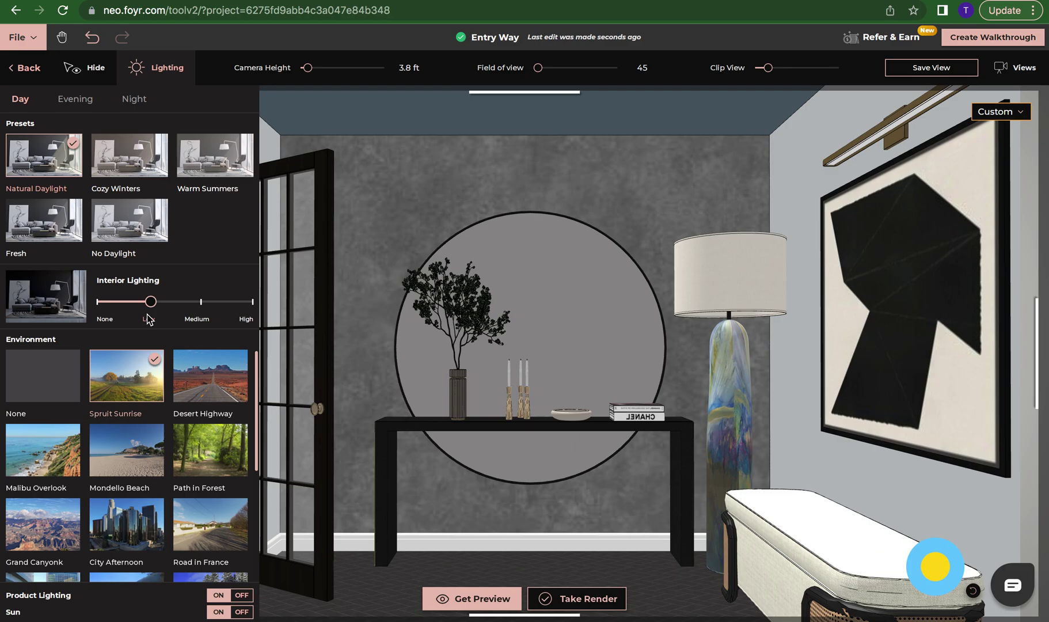
# - Set the Interior Lighting slider to Low, keeping Natural Daylight
pyautogui.click(203, 302)
pyautogui.click(248, 302)
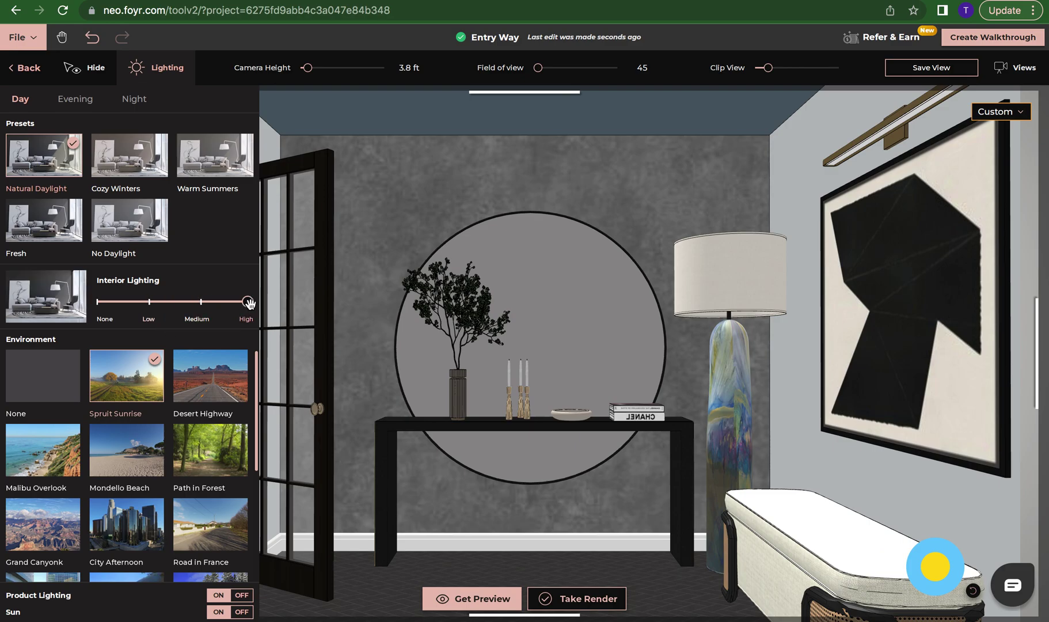
pyautogui.click(202, 305)
pyautogui.click(149, 303)
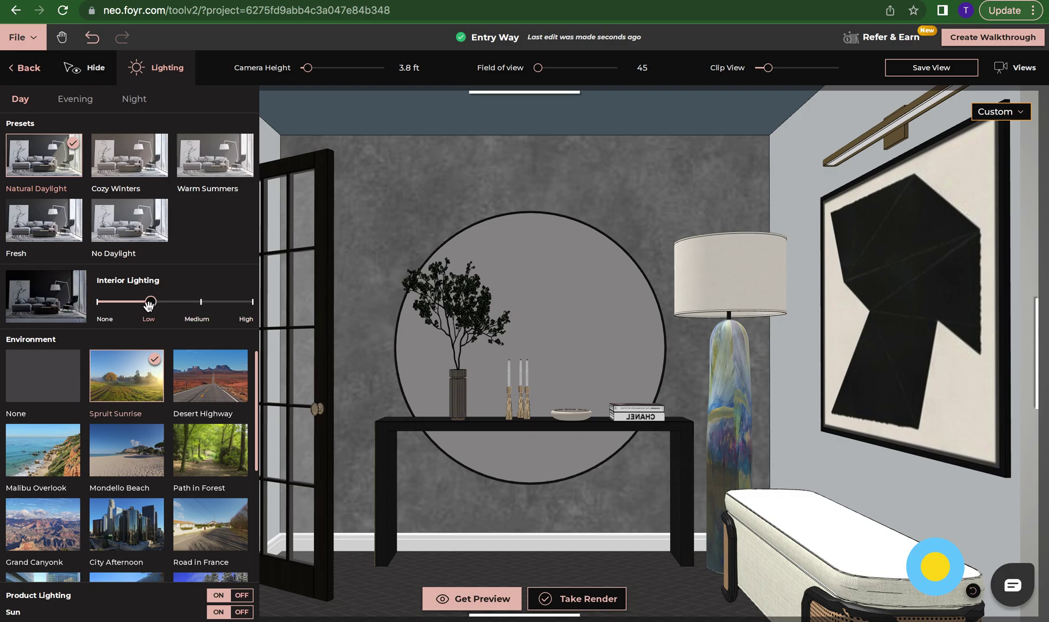
pyautogui.scroll(-3, 120, 397)
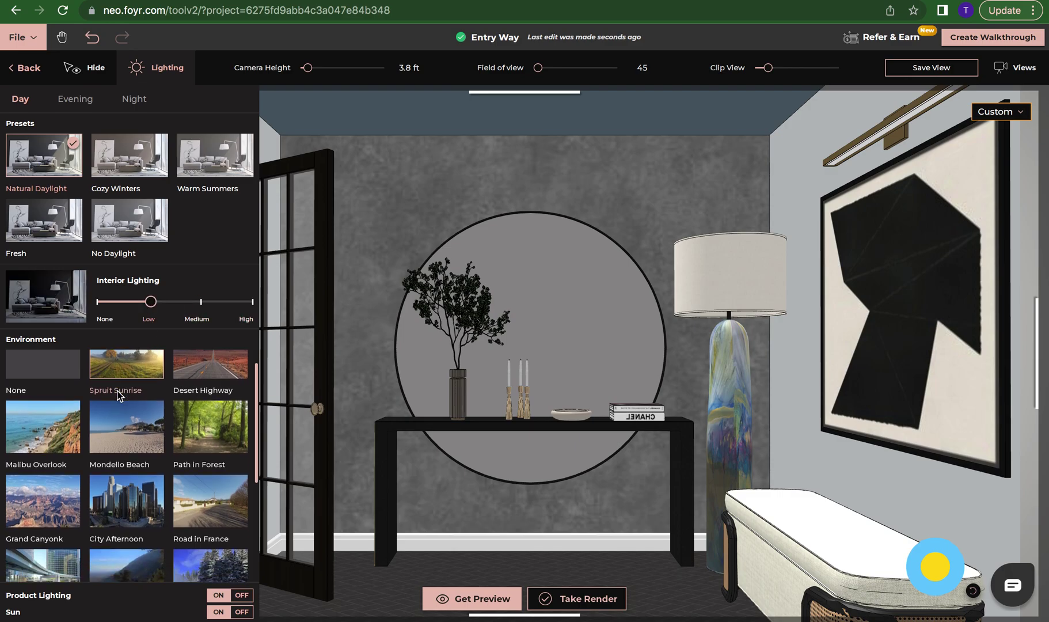
# - Face the arched front doors, pick the City Afternoon environment, and rotate its backdrop slightly
pyautogui.moveTo(393, 390); pyautogui.dragTo(399, 174)
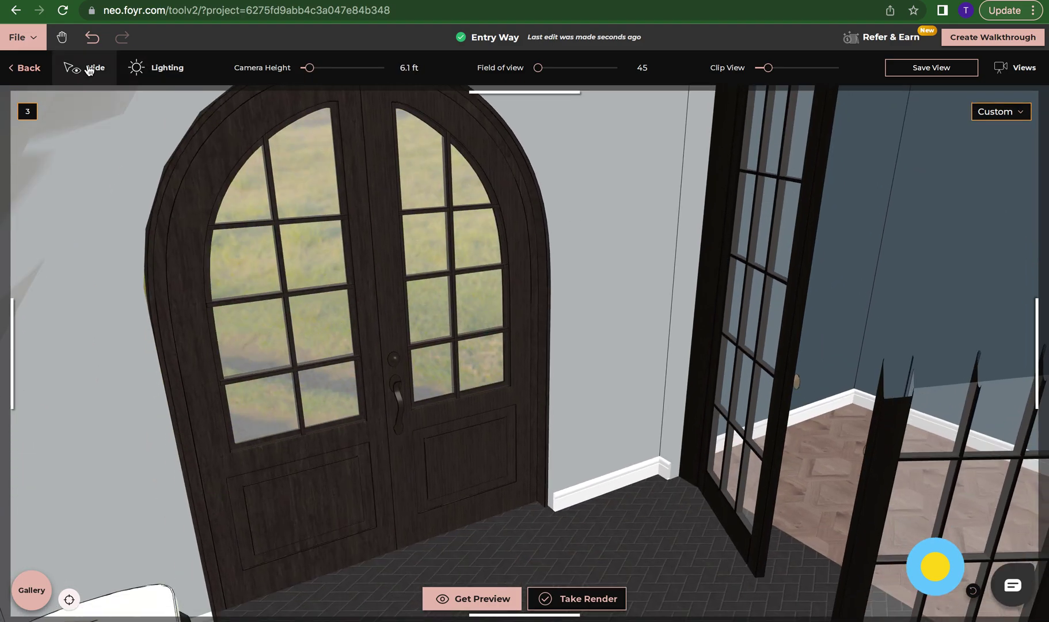
pyautogui.click(166, 77)
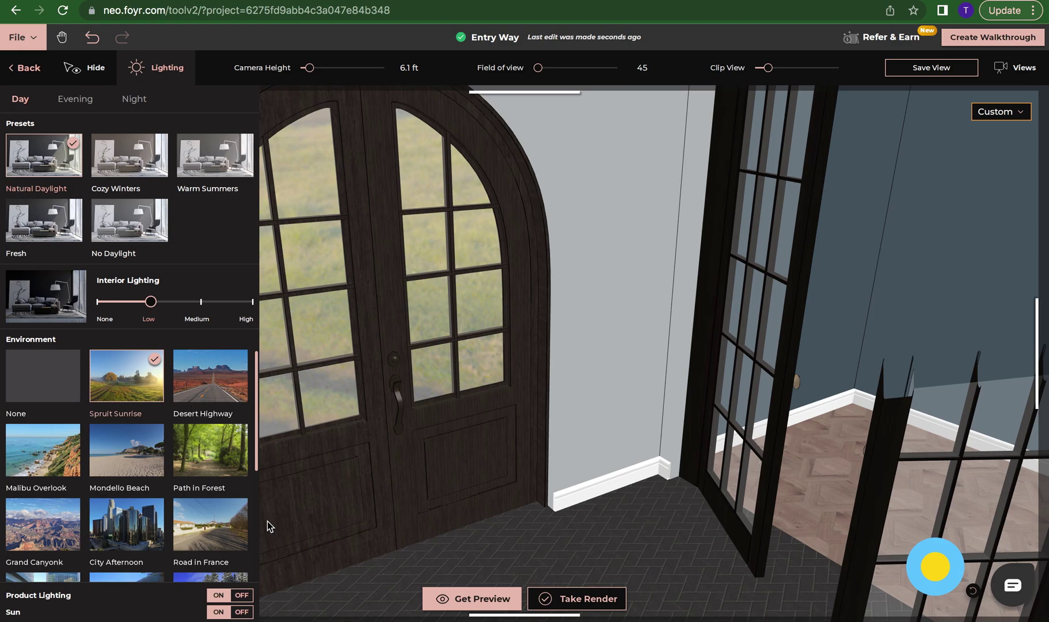
pyautogui.scroll(-1, 166, 505)
pyautogui.click(142, 523)
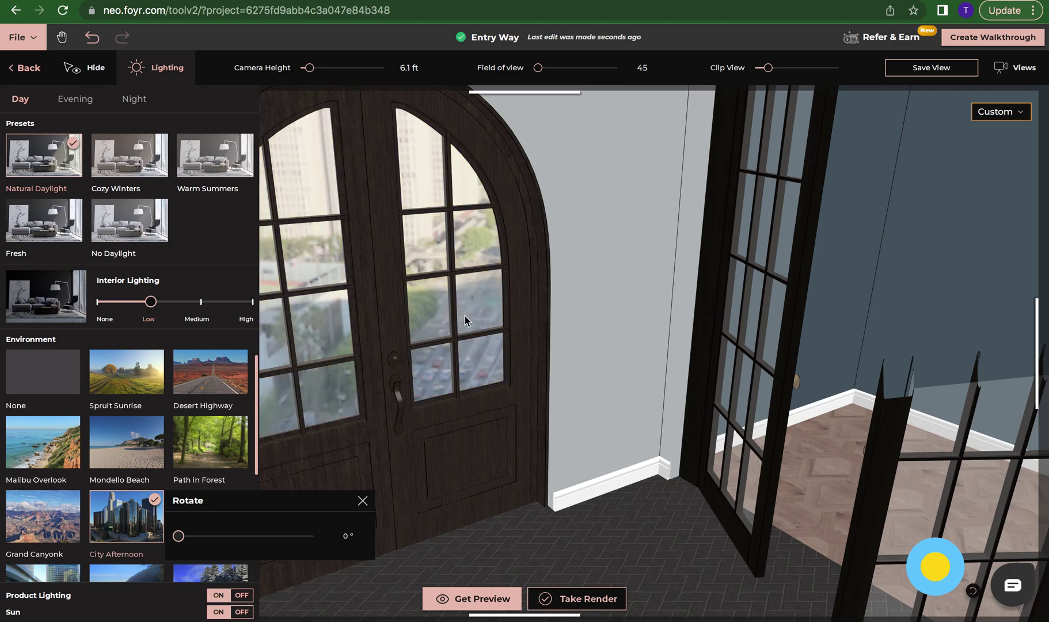
pyautogui.moveTo(178, 536)
pyautogui.mouseDown()
pyautogui.moveTo(238, 547)
pyautogui.moveTo(304, 537)
pyautogui.moveTo(168, 536)
pyautogui.mouseUp()
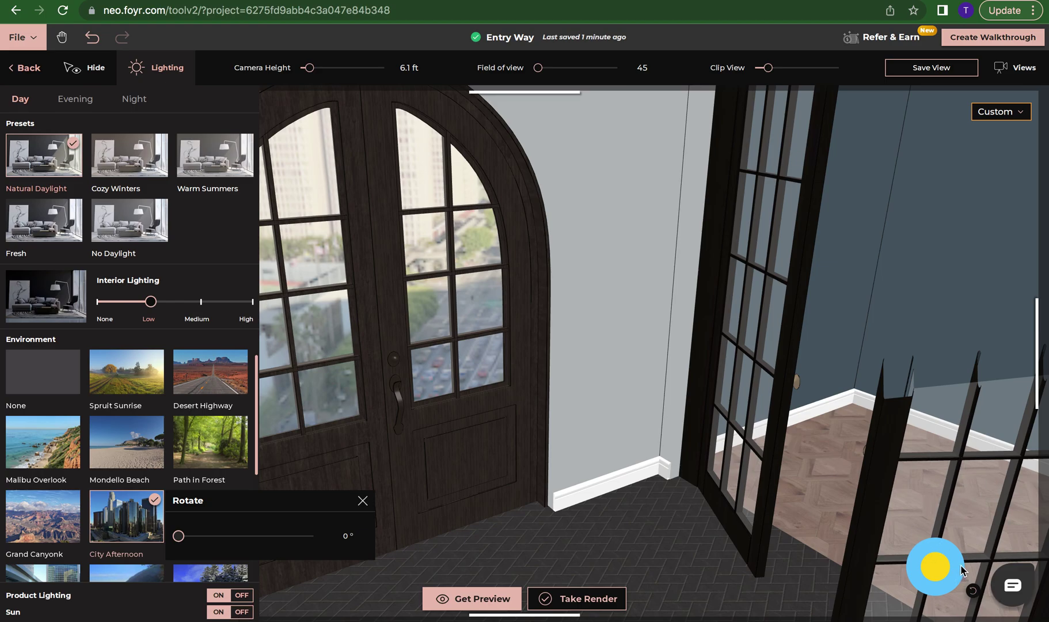
# - Keep the sun on and move its dial knob to shift sunlight across the floor
pyautogui.click(242, 613)
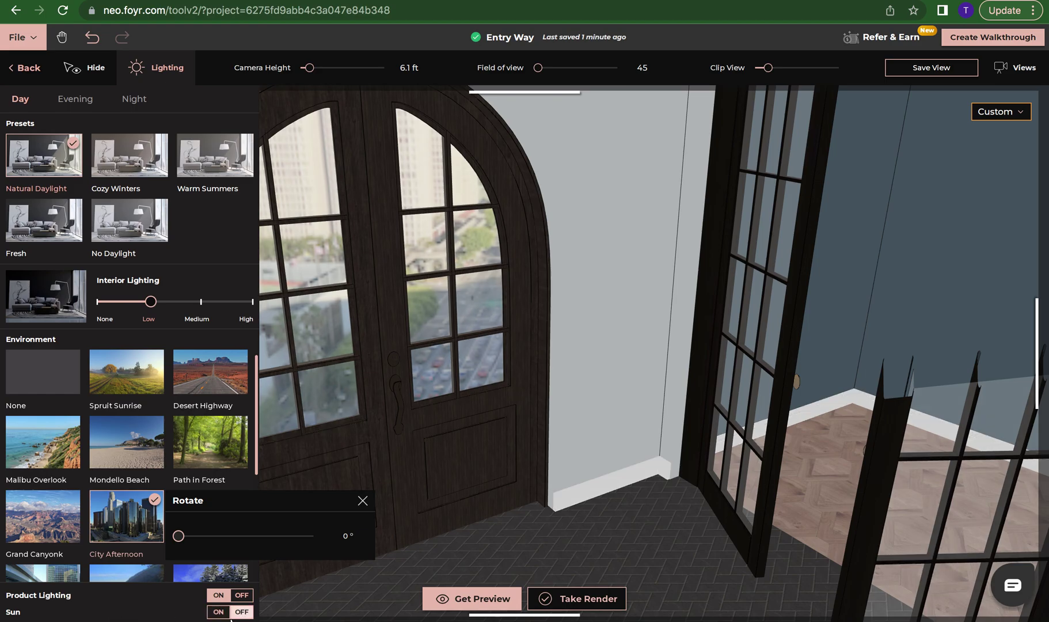
pyautogui.click(225, 613)
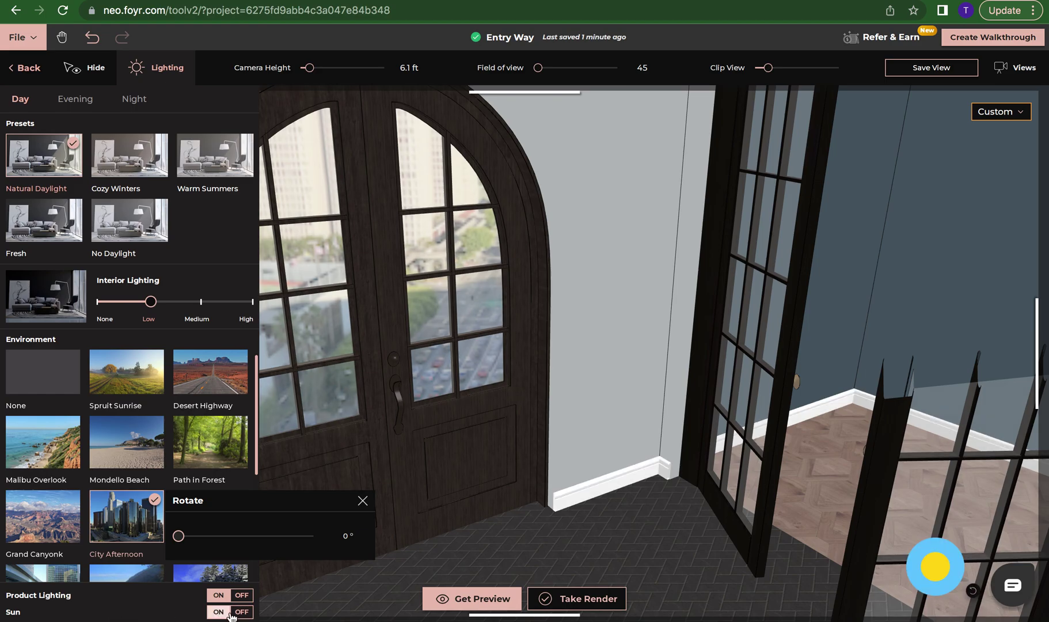
pyautogui.click(221, 613)
pyautogui.click(222, 613)
pyautogui.moveTo(938, 570)
pyautogui.mouseDown()
pyautogui.moveTo(954, 585)
pyautogui.moveTo(941, 571)
pyautogui.moveTo(949, 567)
pyautogui.moveTo(915, 585)
pyautogui.moveTo(942, 570)
pyautogui.moveTo(924, 582)
pyautogui.mouseUp()
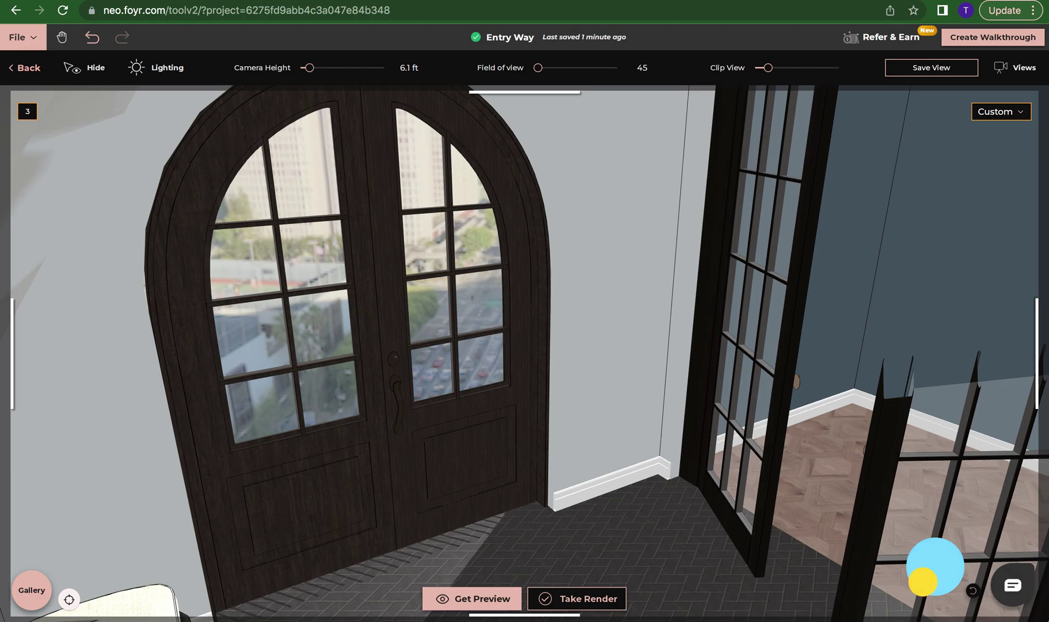
# - Pick the view 3 thumbnail from the Views list to return to the console-and-mirror camera
pyautogui.click(938, 72)
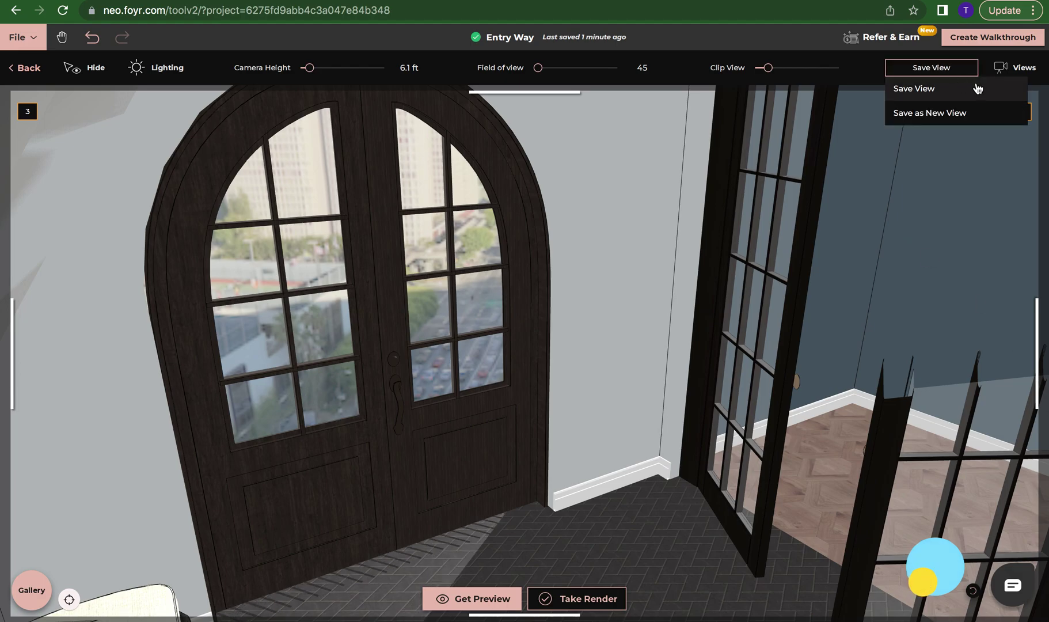
pyautogui.click(997, 83)
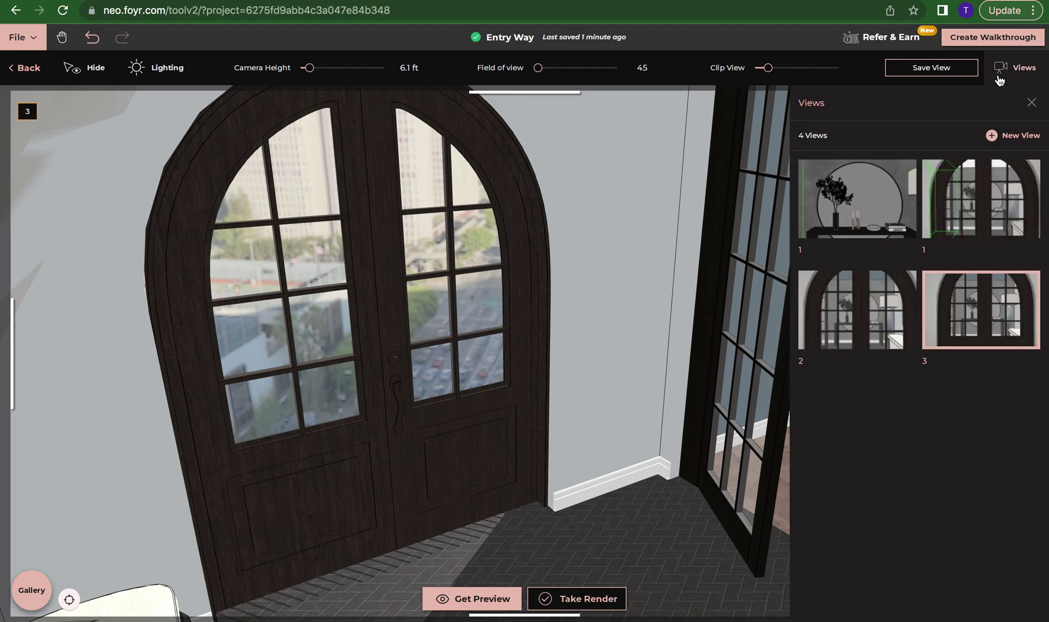
pyautogui.click(938, 310)
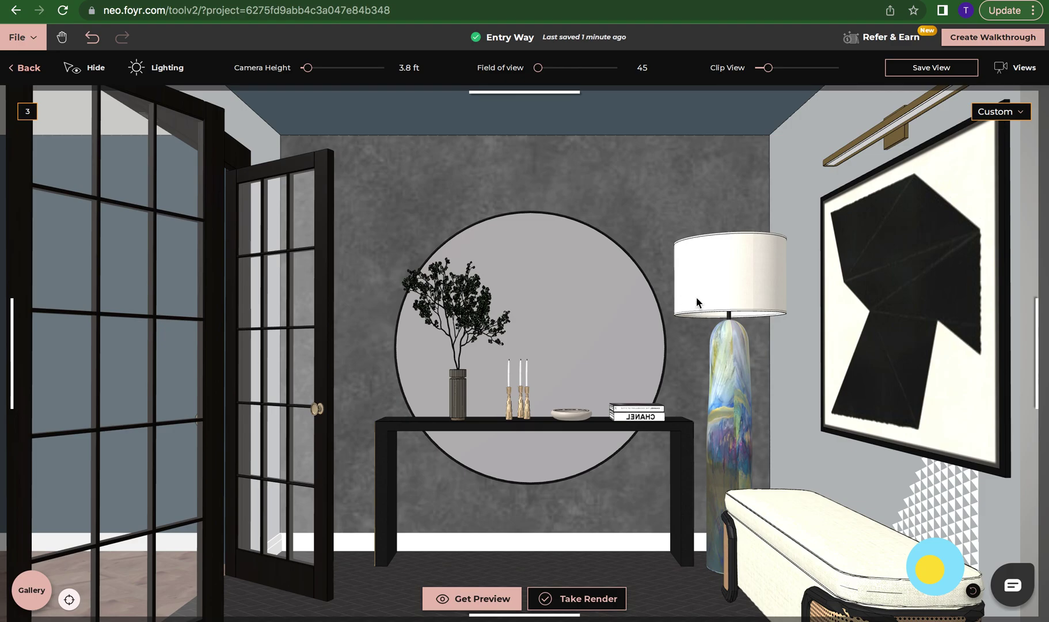
# - Generate a quick preview render of the Entry Way camera view 3
pyautogui.click(482, 599)
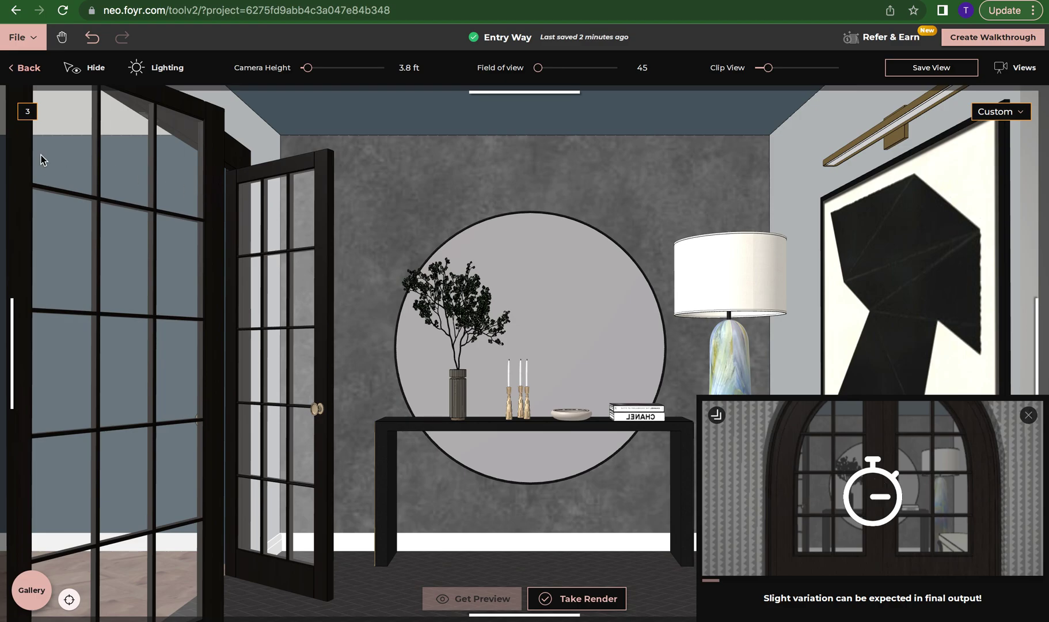
# - Exit camera mode, zoom and nudge the 3D viewpoint, then re-enter camera view mode
pyautogui.press('Escape')
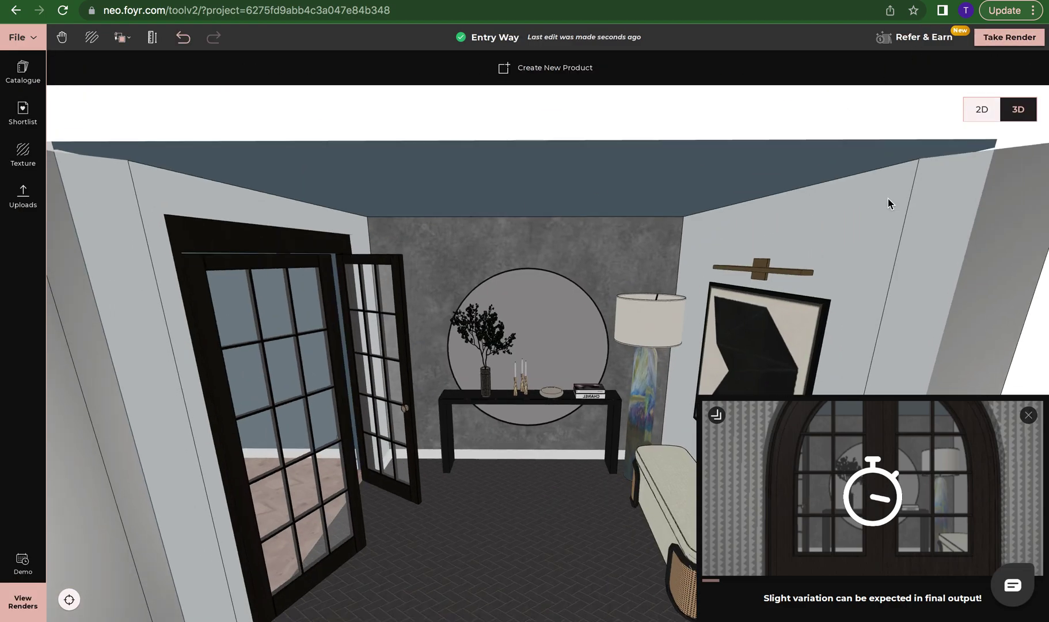
pyautogui.scroll(3, 721, 308)
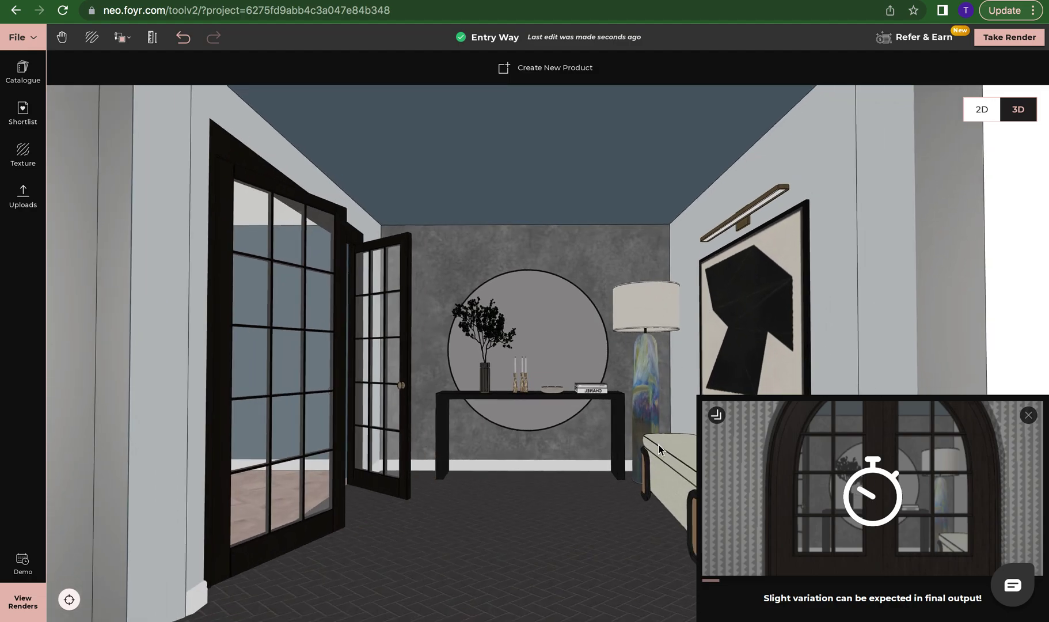
pyautogui.scroll(2, 601, 280)
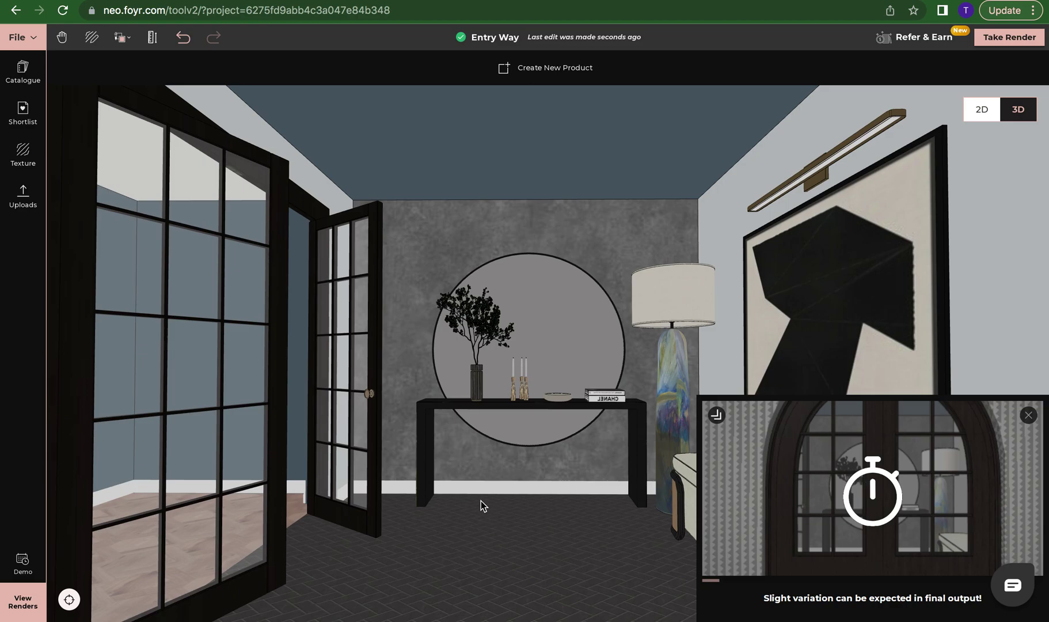
pyautogui.press('Left')
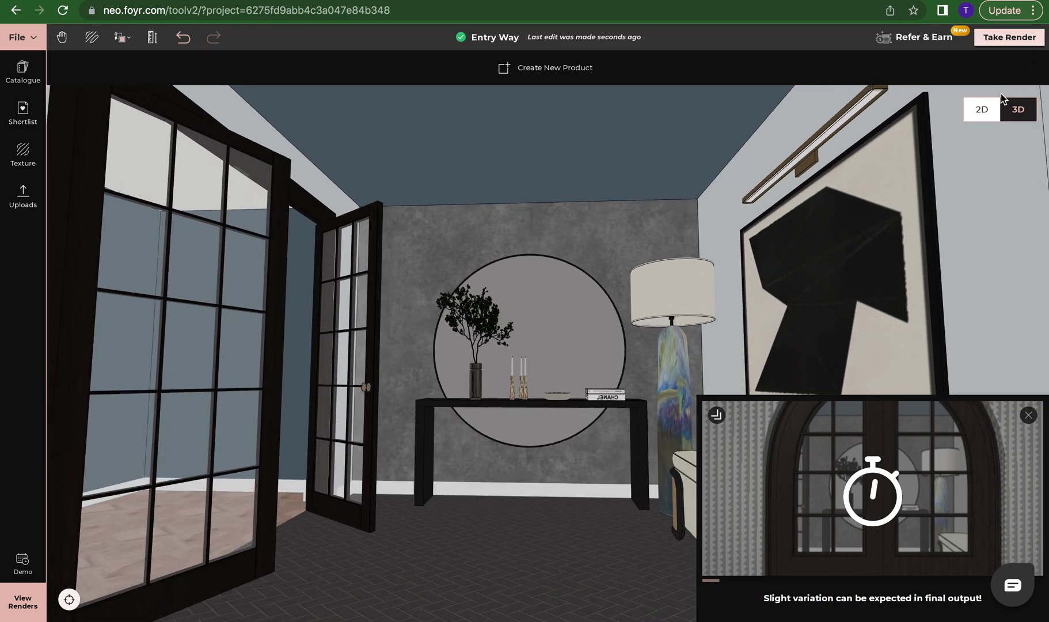
pyautogui.click(1005, 104)
# - Switch to saved view 3 from the Views list and close the finished low-light preview
pyautogui.click(1018, 67)
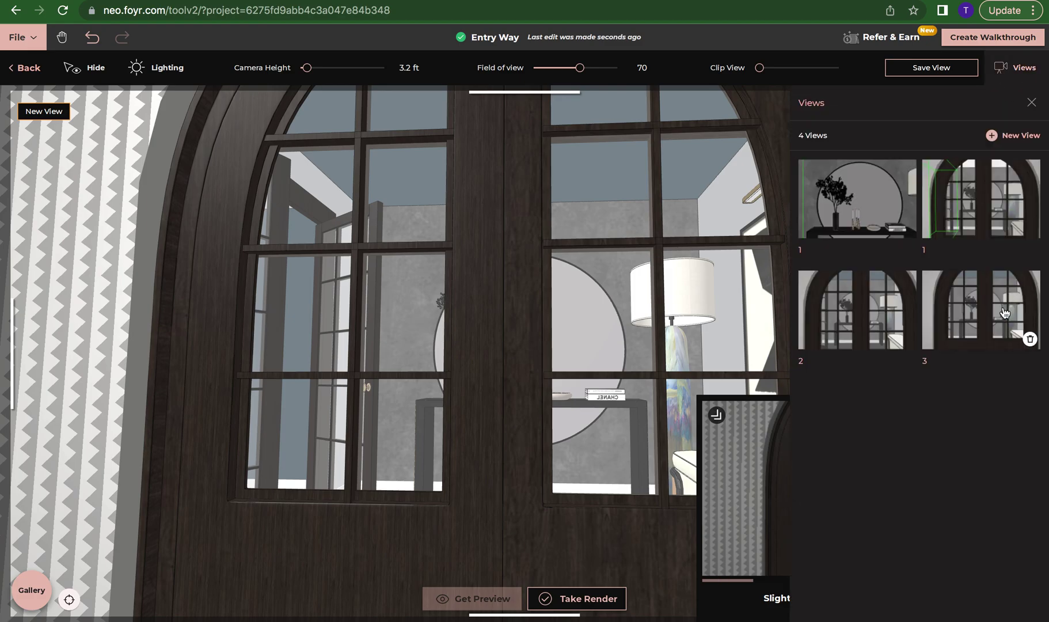
pyautogui.click(992, 354)
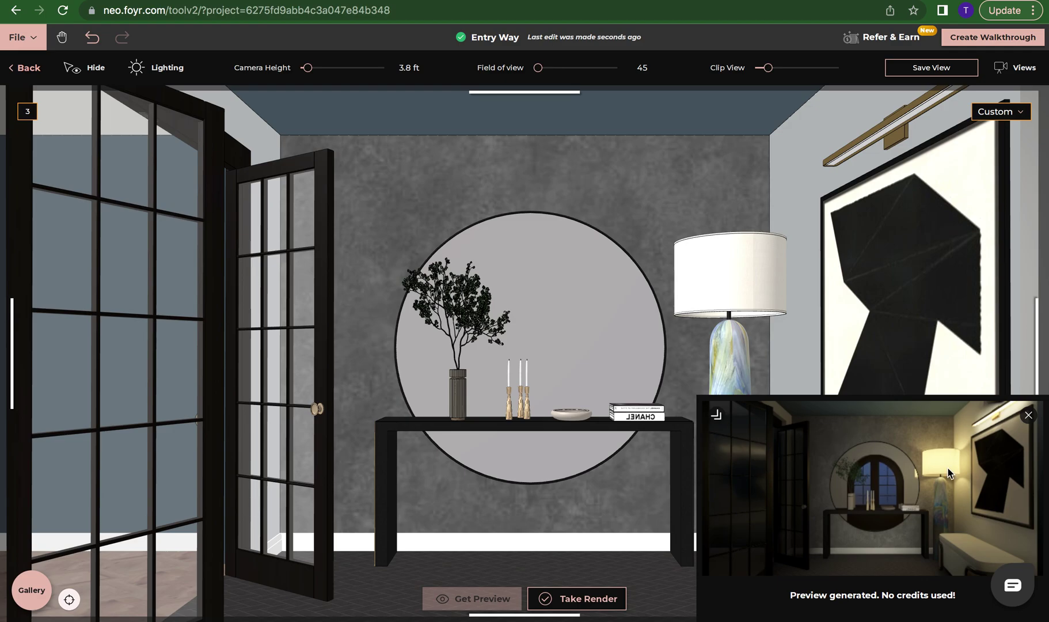
pyautogui.click(1029, 416)
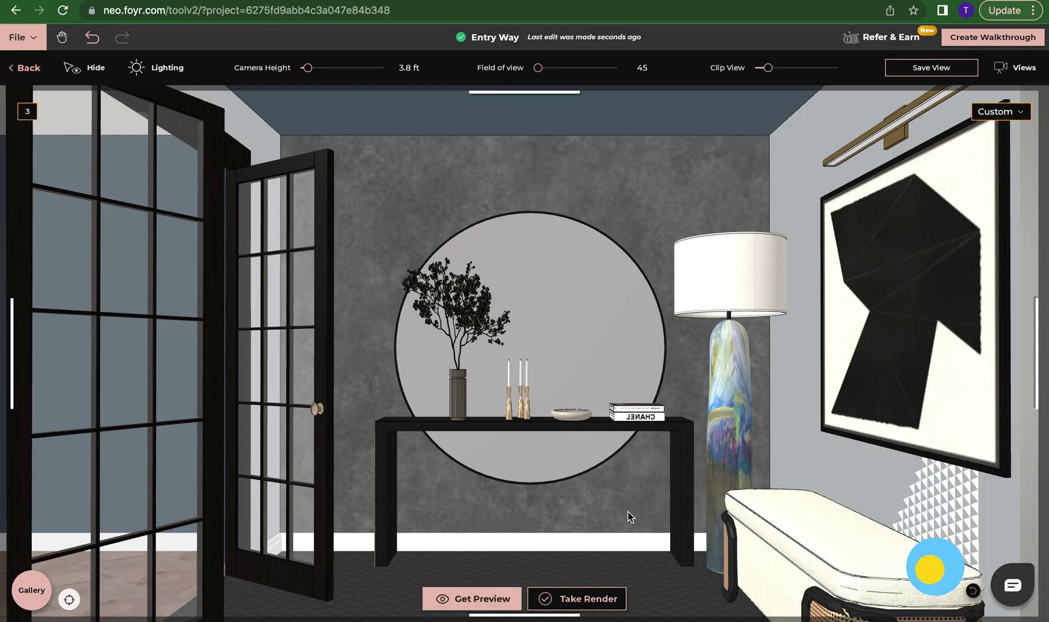
# - Compare HD, 2K and 4K credit costs in Render Settings, then render view 3 at 4K
pyautogui.click(602, 602)
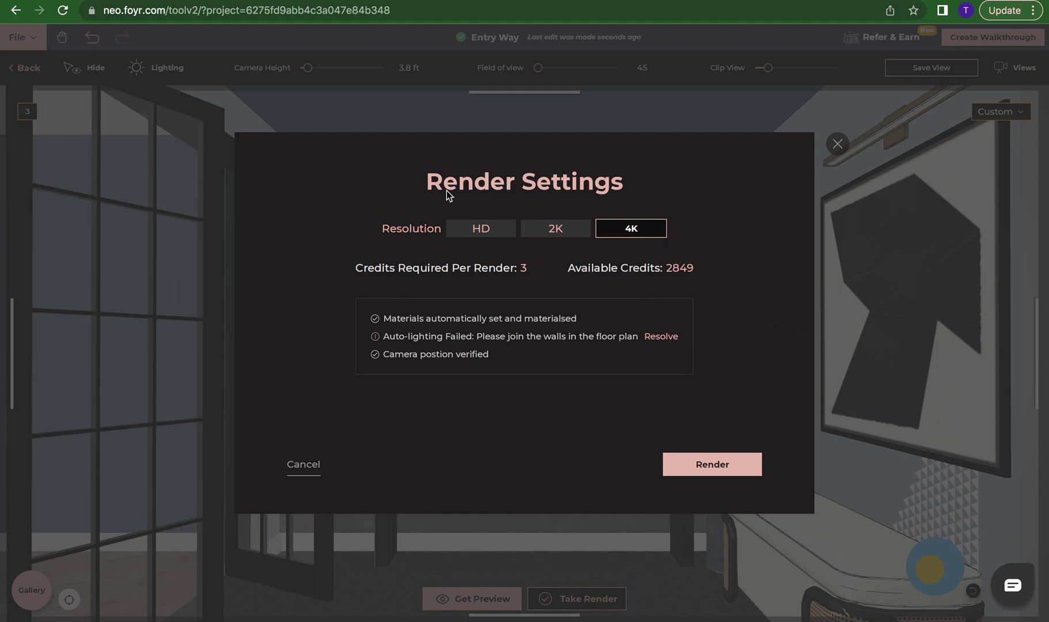
pyautogui.click(489, 230)
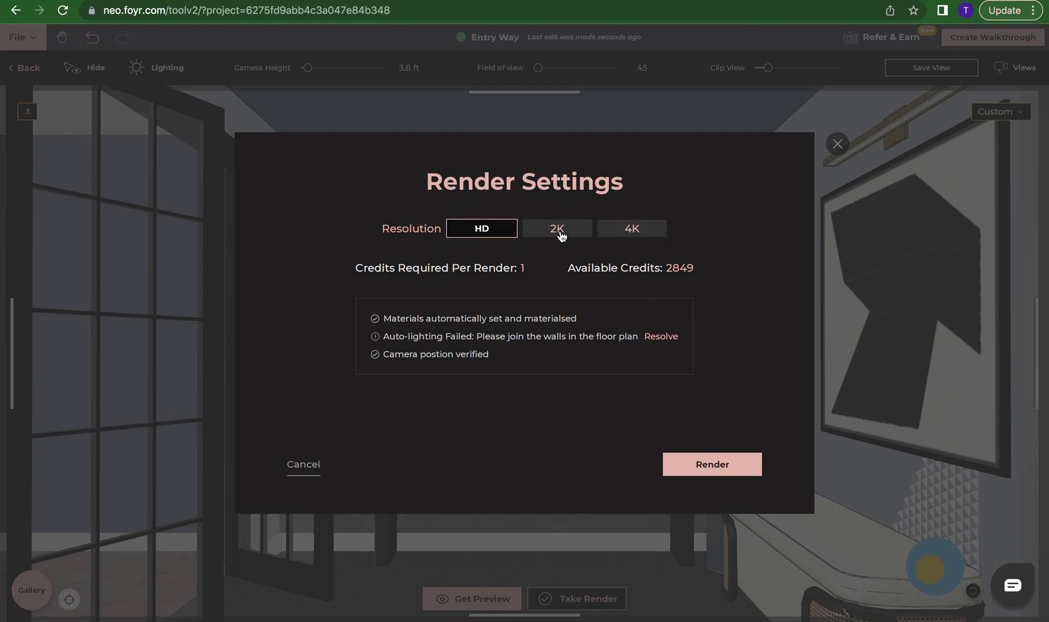
pyautogui.click(560, 233)
pyautogui.click(642, 230)
pyautogui.click(475, 237)
pyautogui.click(558, 228)
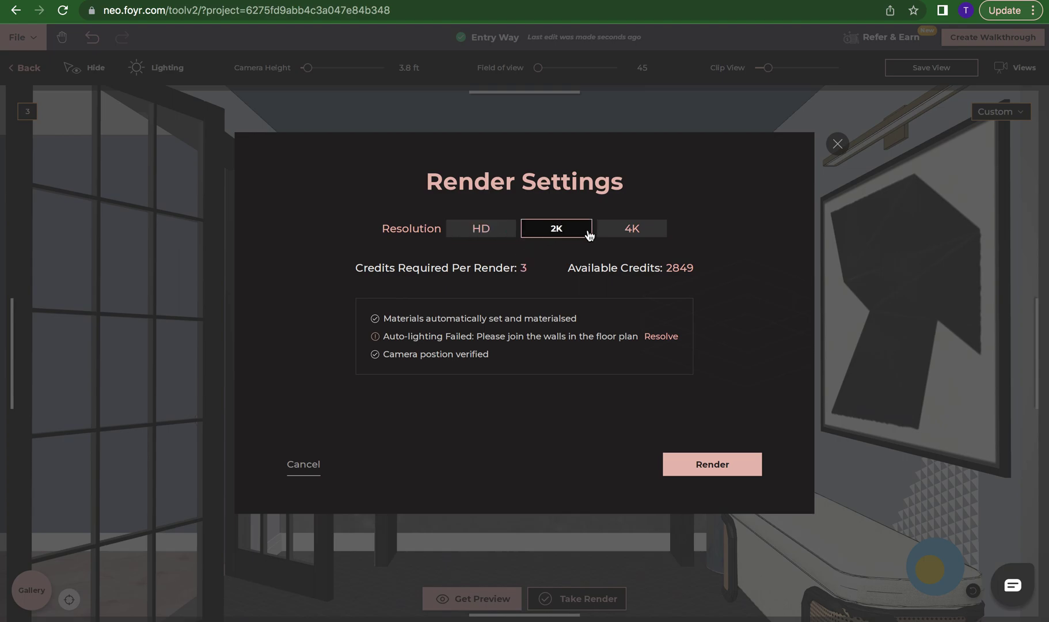
pyautogui.click(604, 234)
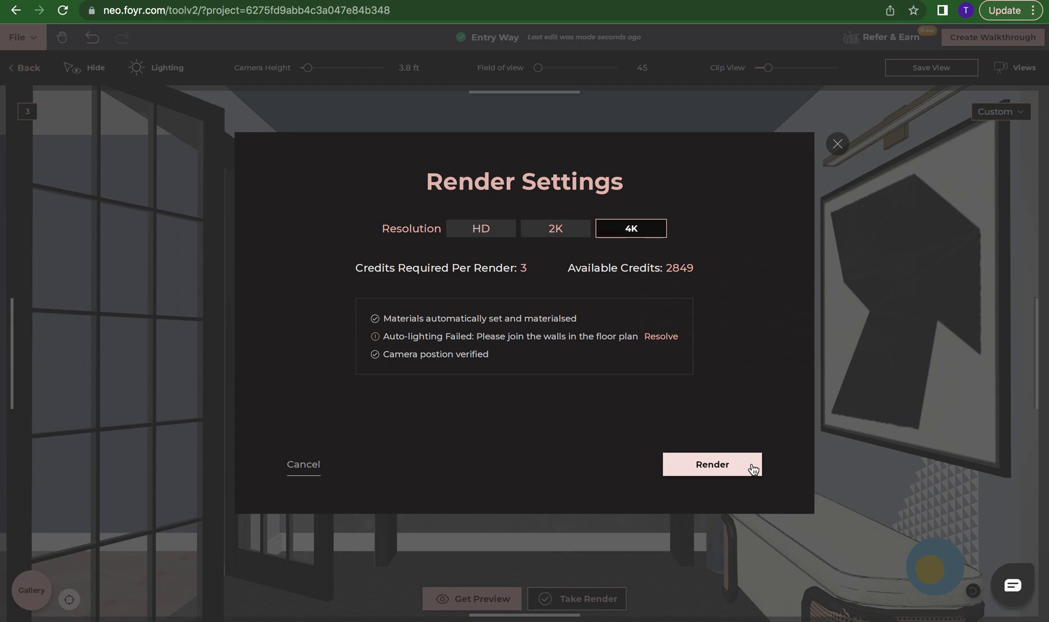
pyautogui.click(838, 144)
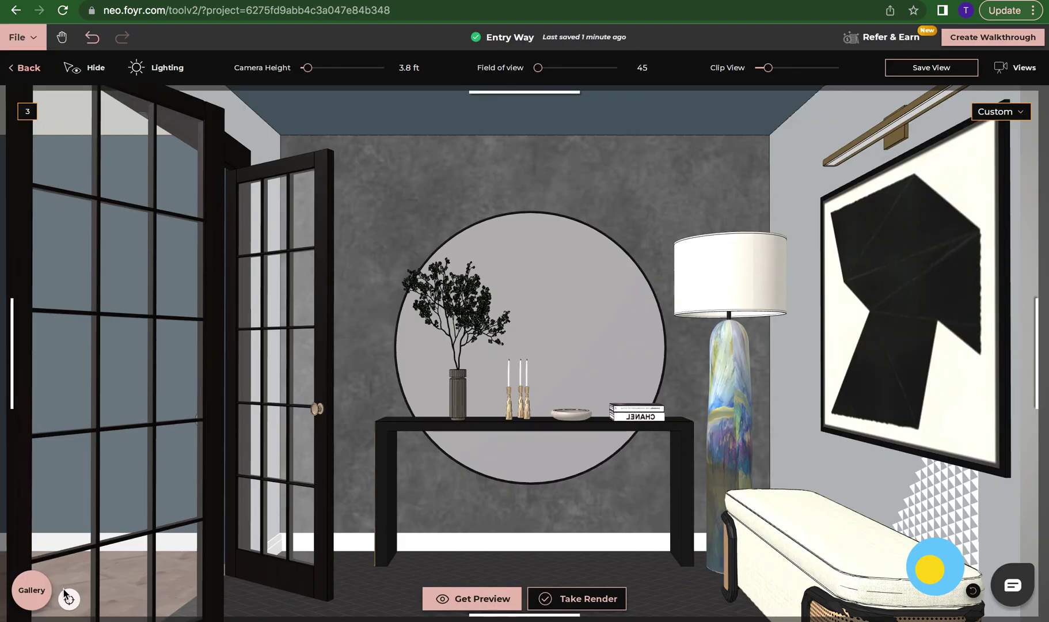
pyautogui.click(32, 593)
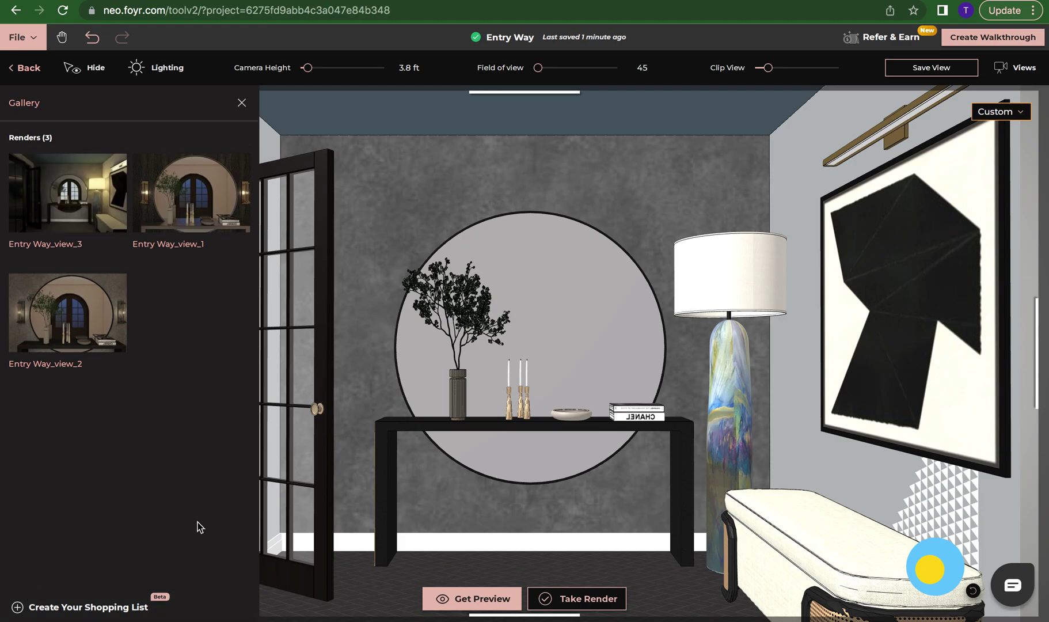
pyautogui.moveTo(64, 310)
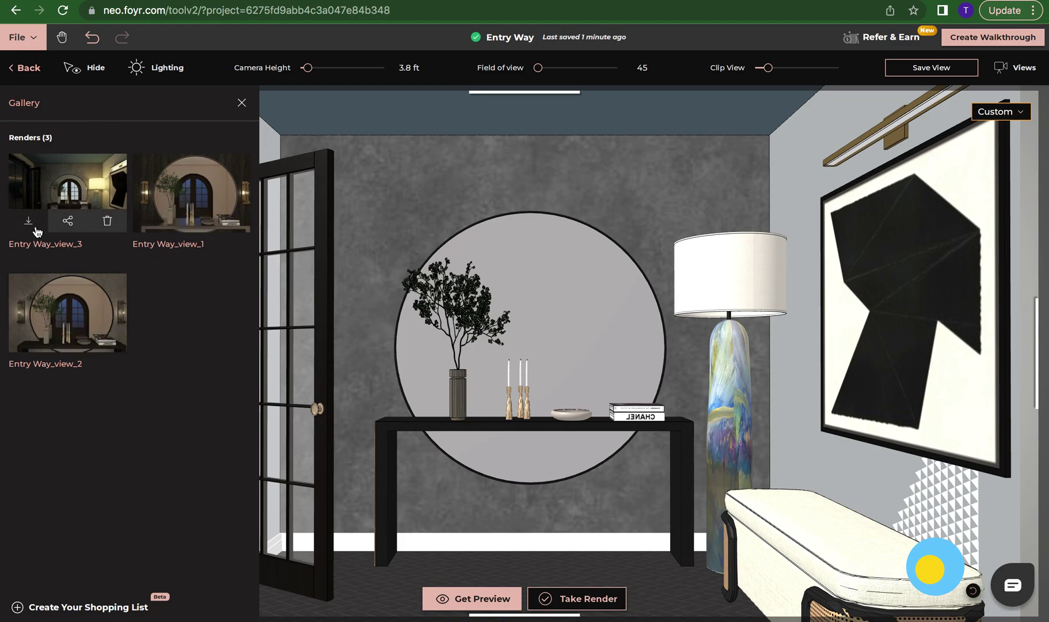
pyautogui.click(68, 221)
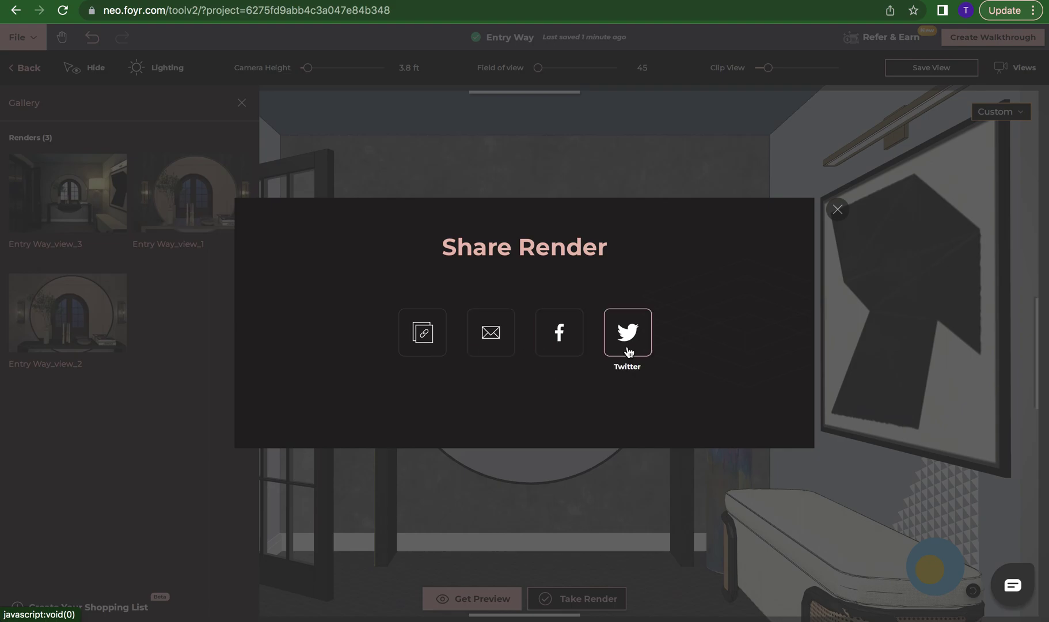
pyautogui.click(838, 210)
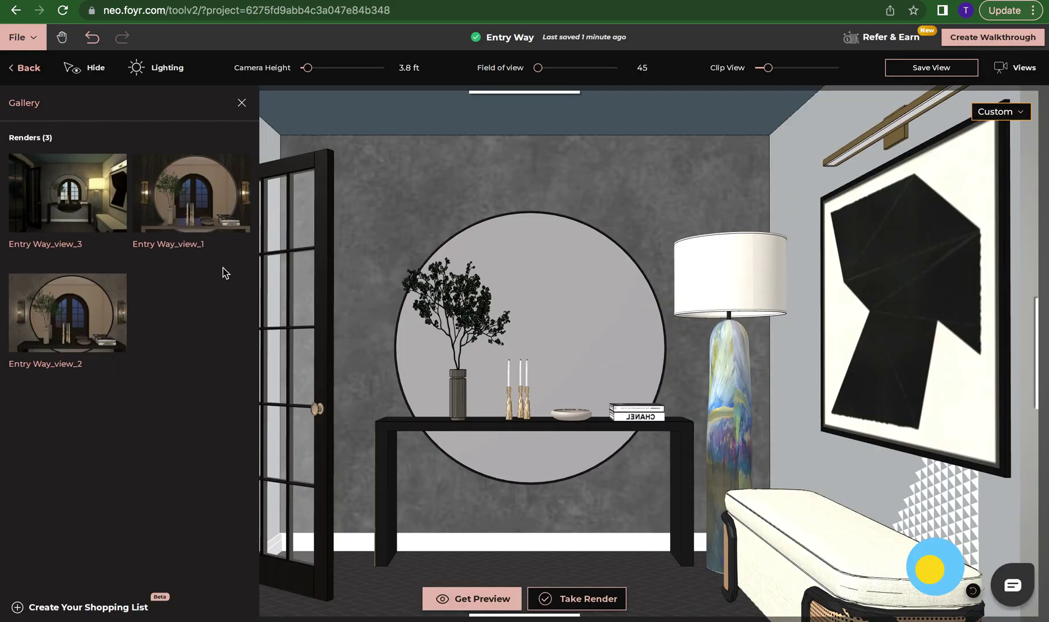
pyautogui.moveTo(102, 228)
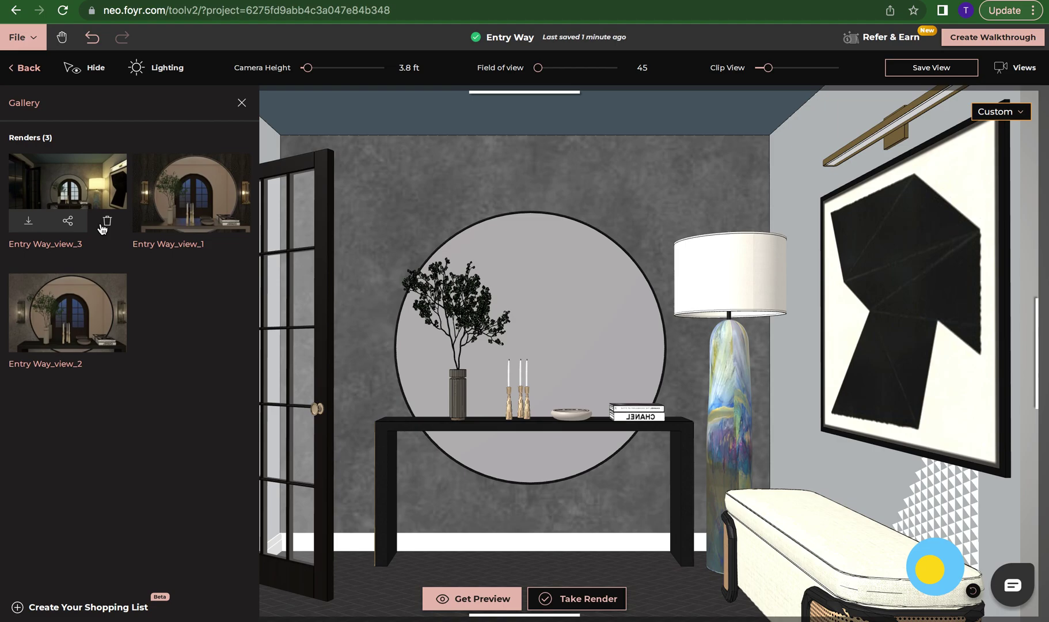
pyautogui.click(242, 104)
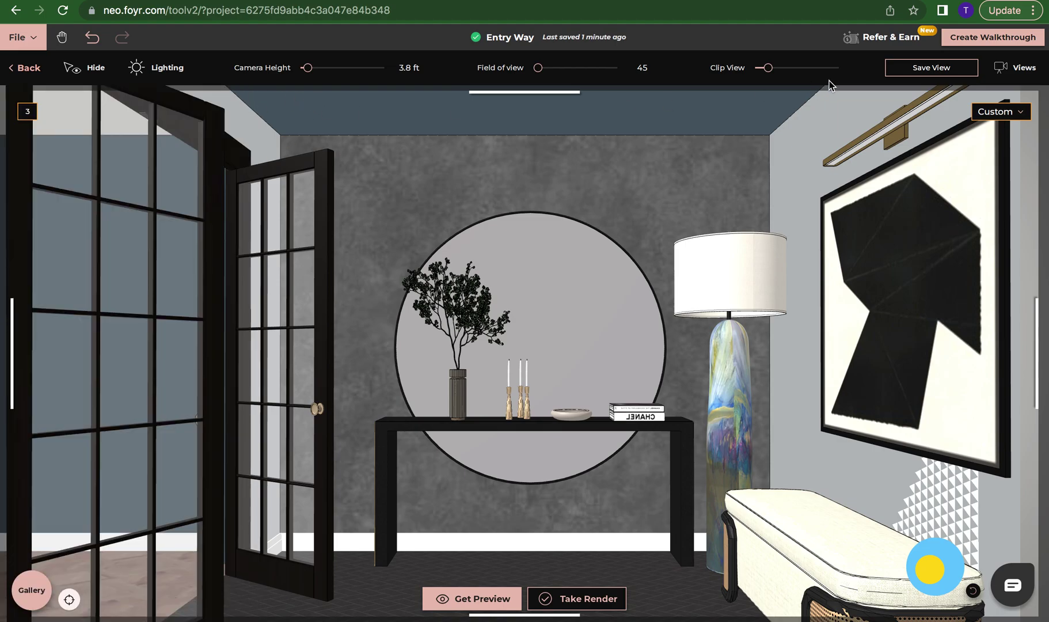